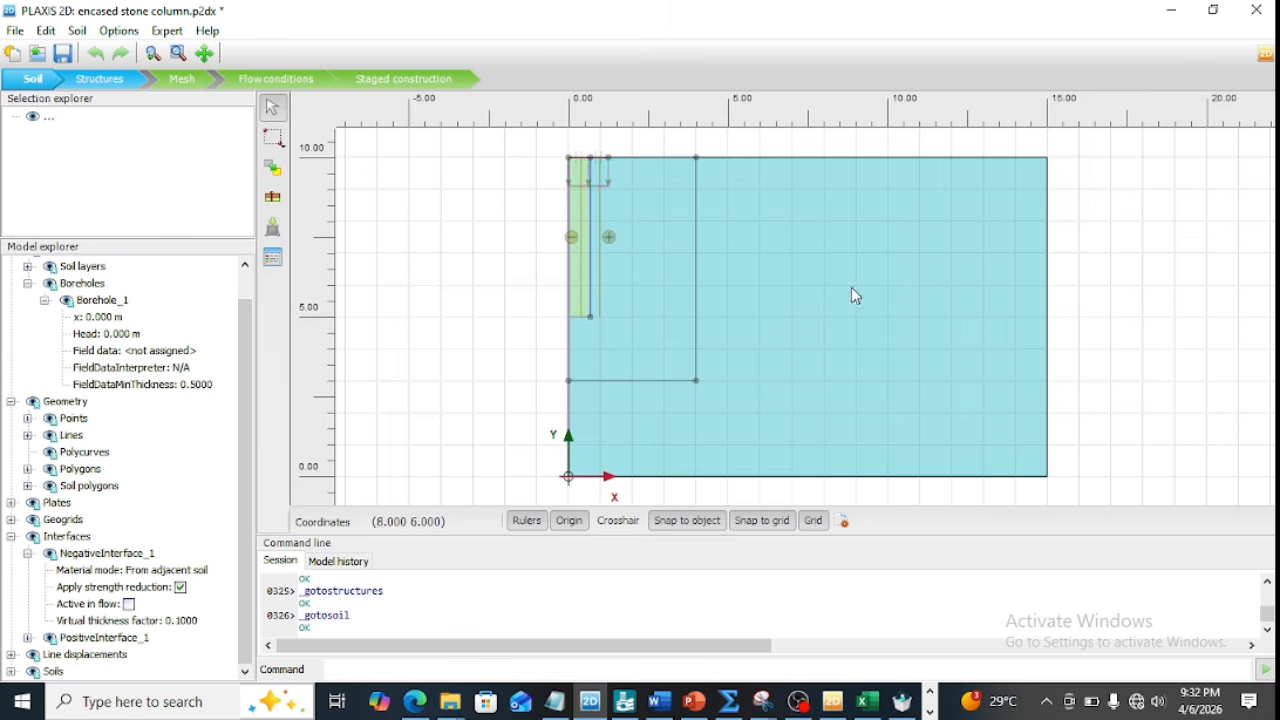
Inspect the material assigned to the surrounding soil layer and, in Structures mode, the properties of the stone column polygon.
{"action": "left_click", "coordinate": [898, 315]}
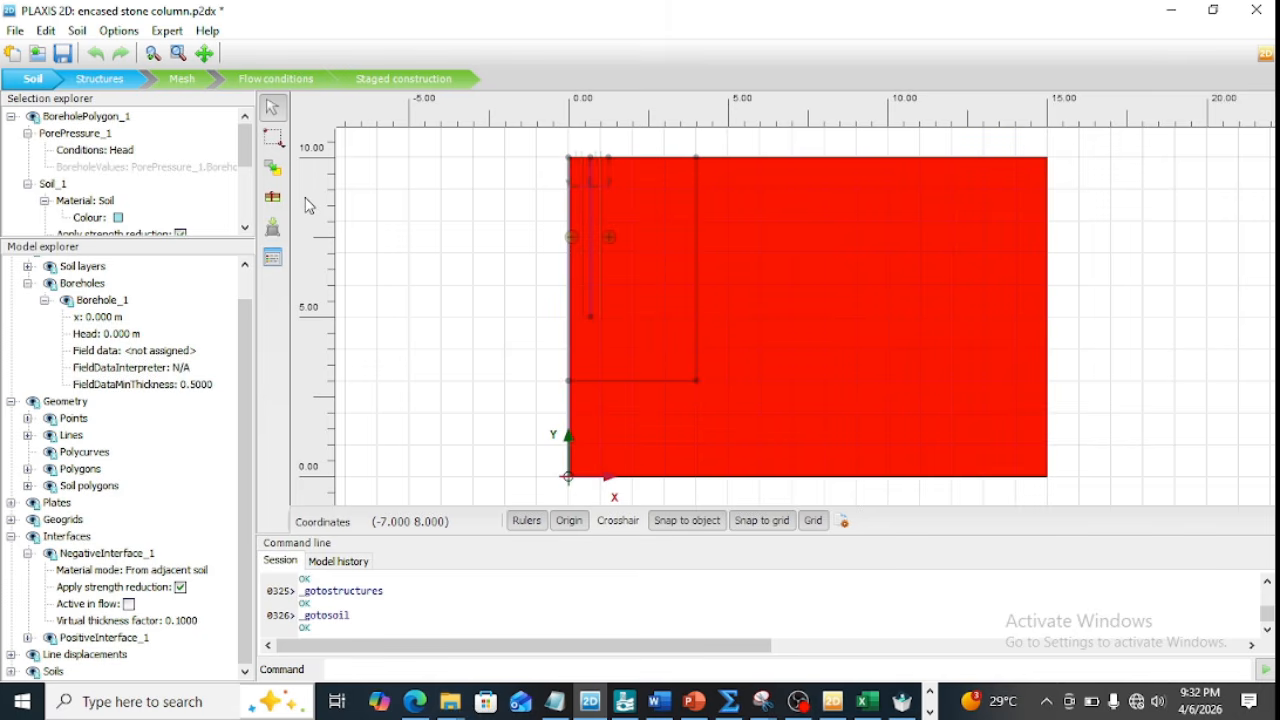
{"action": "left_click_drag", "start_coordinate": [244, 150], "coordinate": [244, 170]}
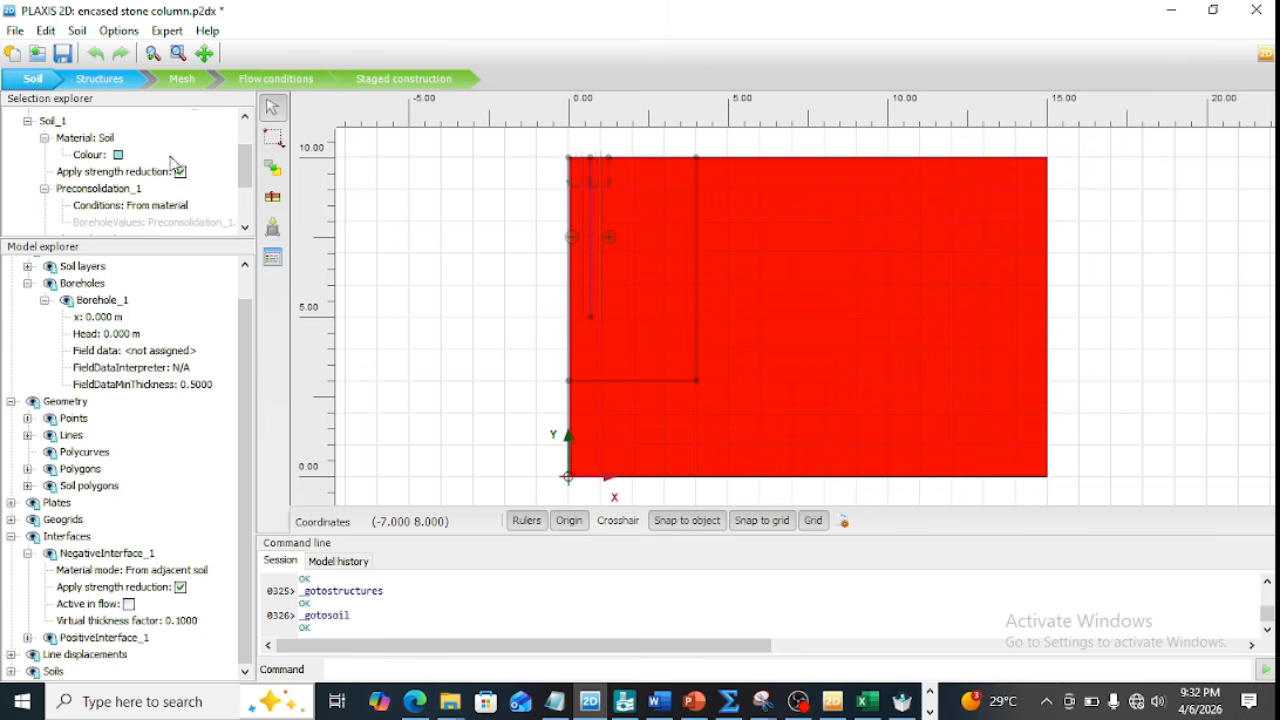
{"action": "left_click", "coordinate": [108, 84]}
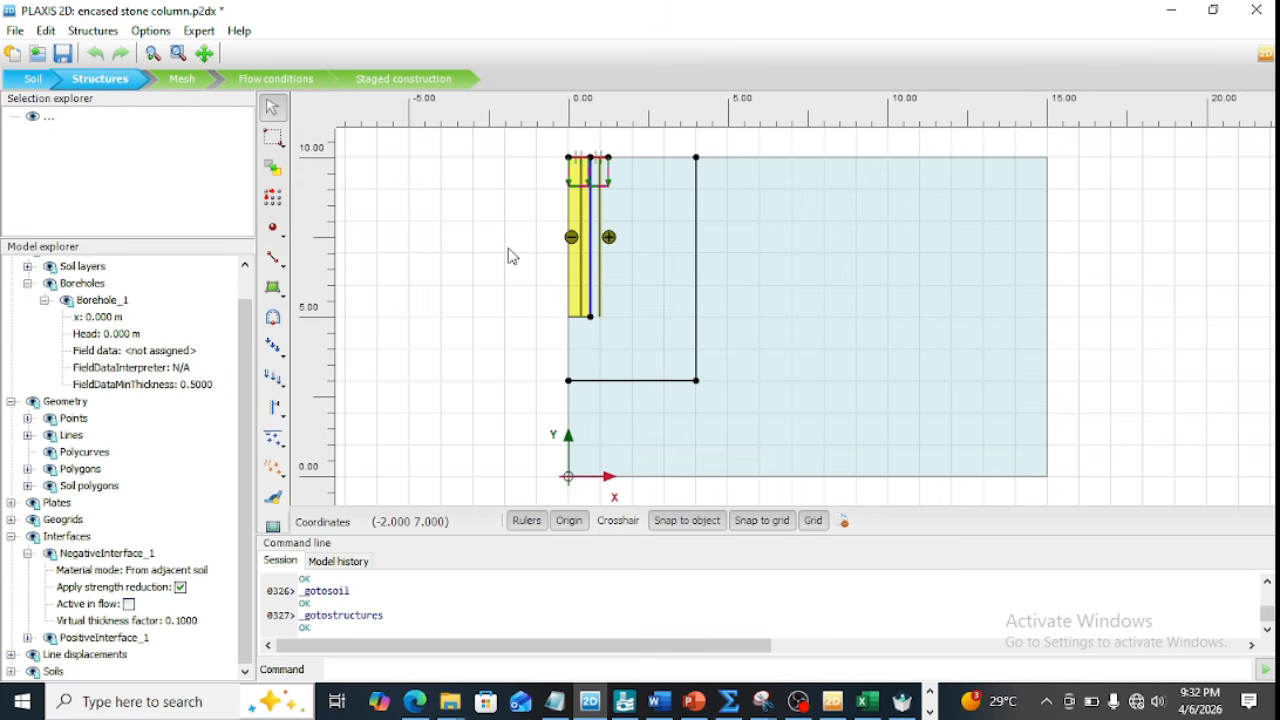
{"action": "left_click", "coordinate": [577, 290]}
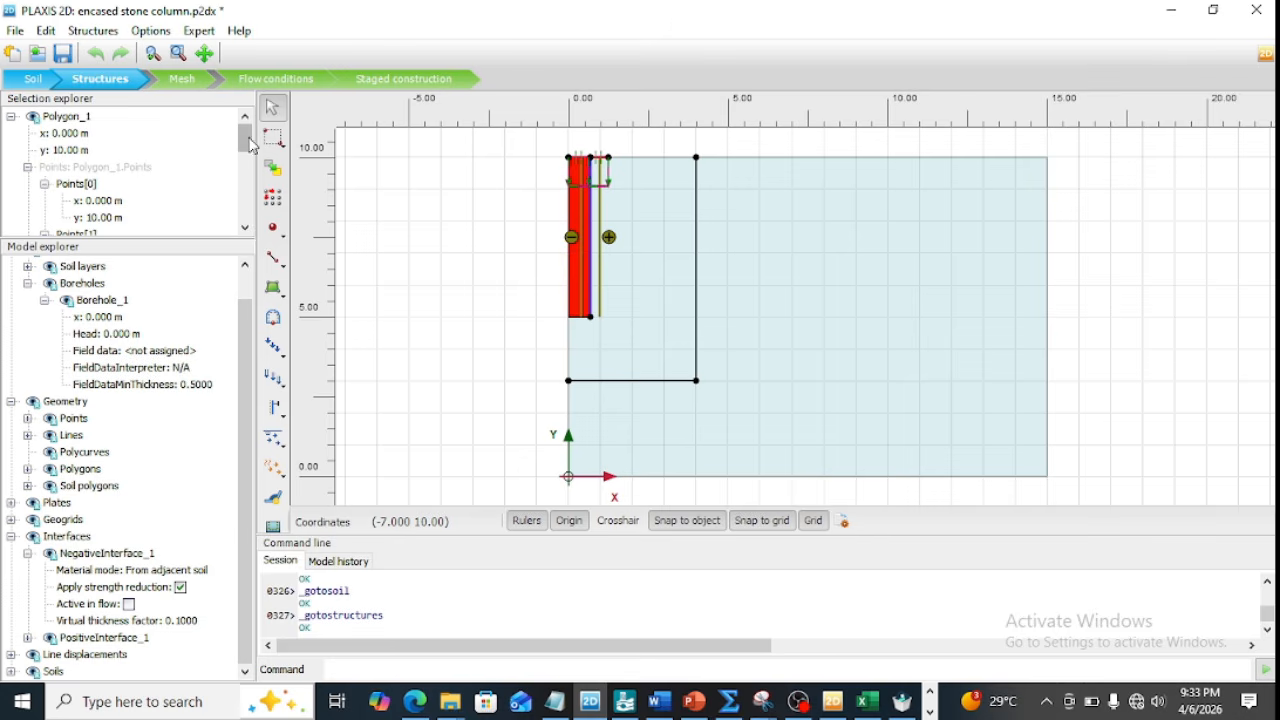
{"action": "left_click_drag", "start_coordinate": [245, 145], "coordinate": [245, 200]}
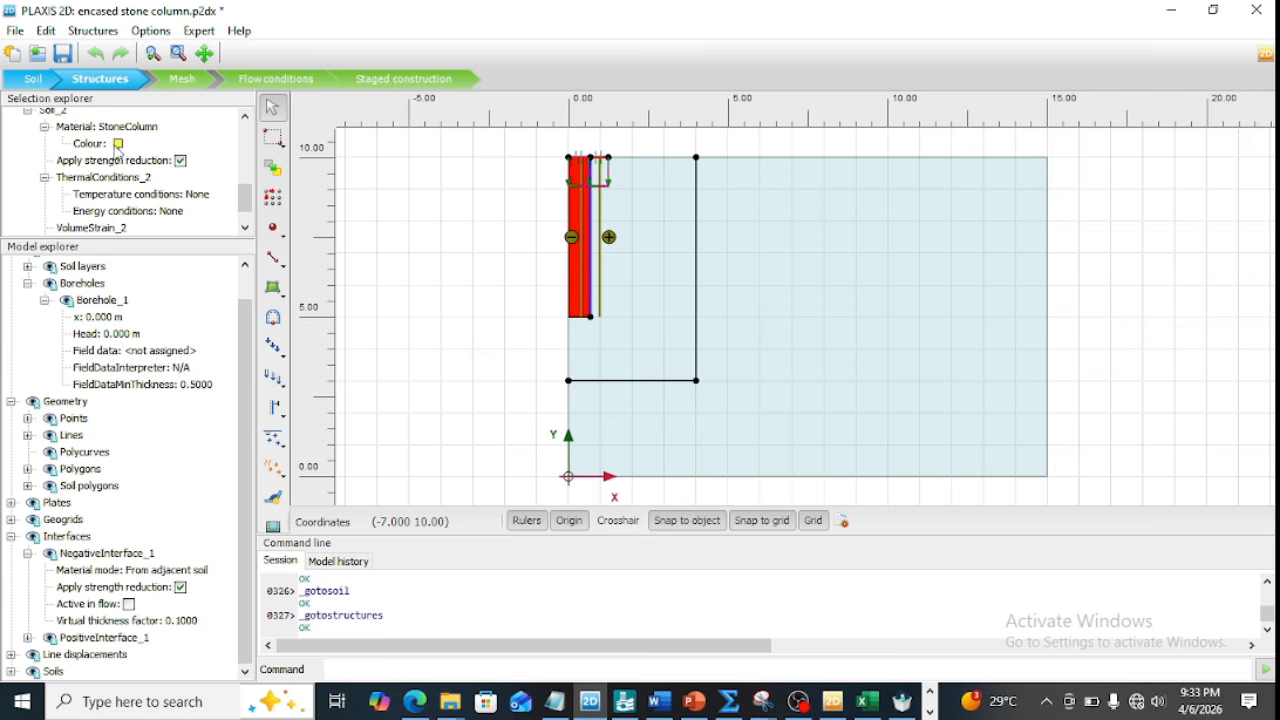
{"action": "left_click_drag", "start_coordinate": [245, 210], "coordinate": [245, 142]}
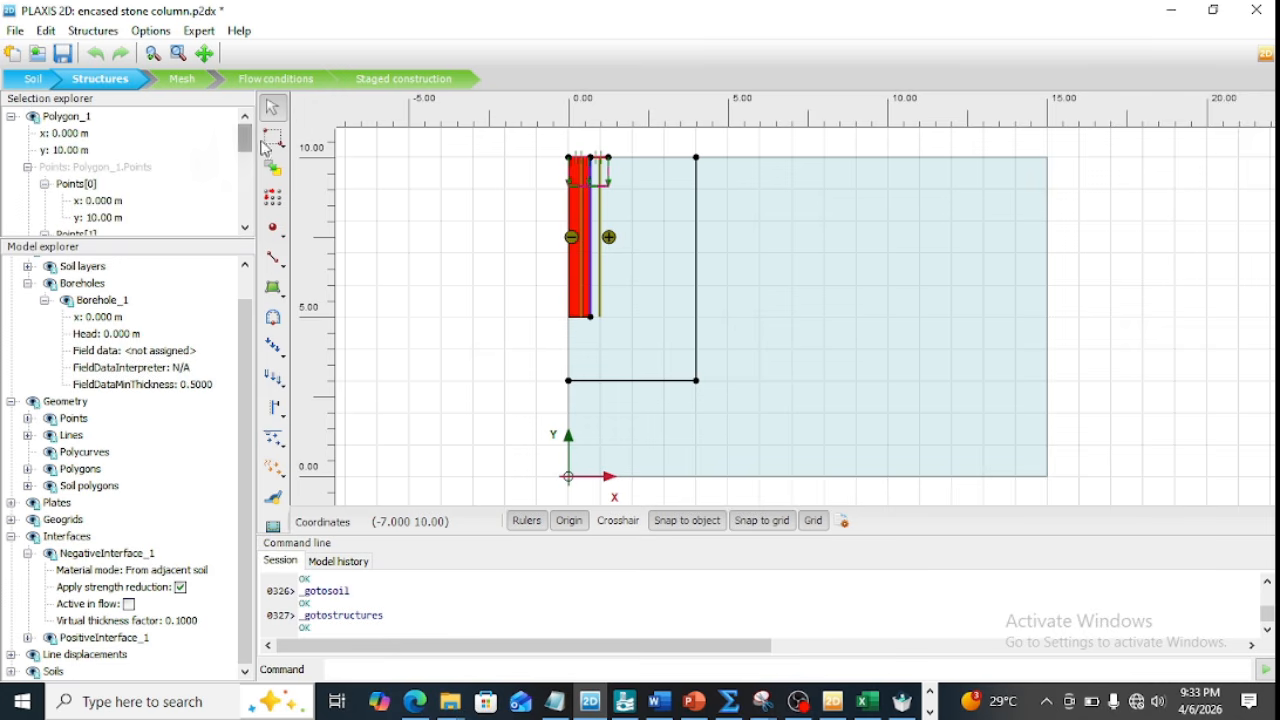
{"action": "left_click", "coordinate": [1122, 259]}
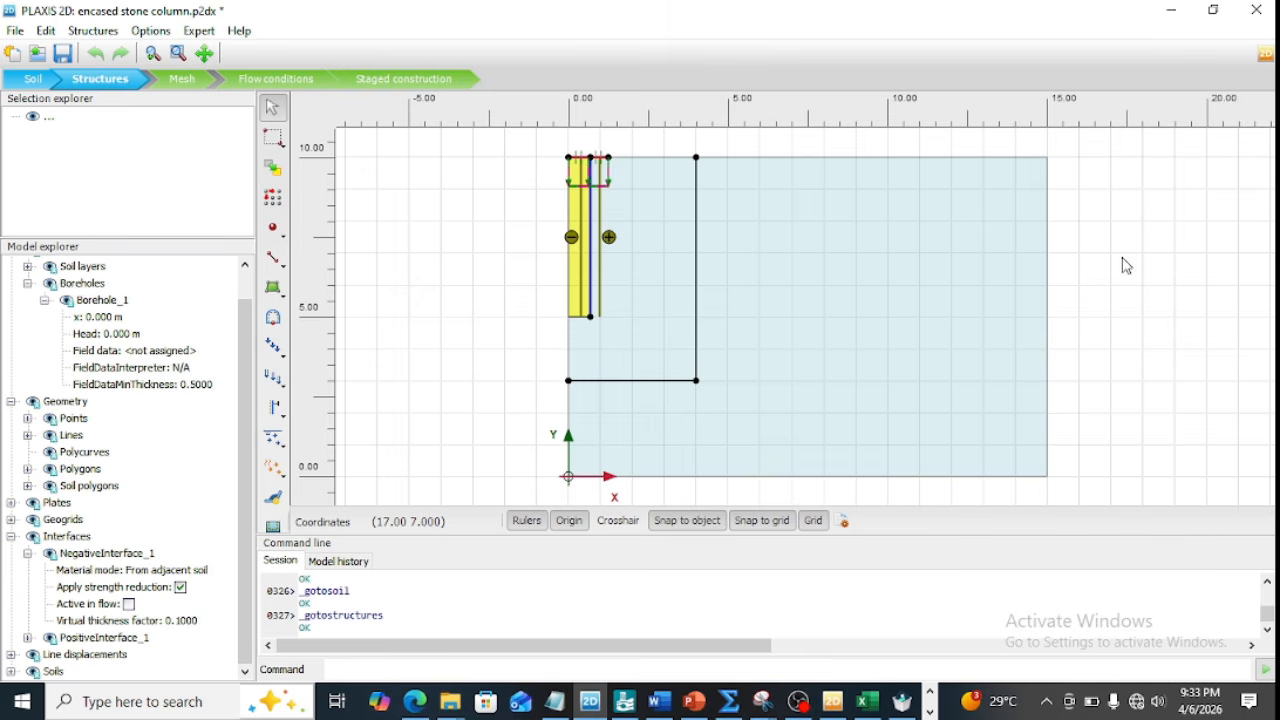
Inspect the geogrid and the positive and negative interface properties on the vertical line along the stone column's edge.
{"action": "left_click", "coordinate": [591, 300]}
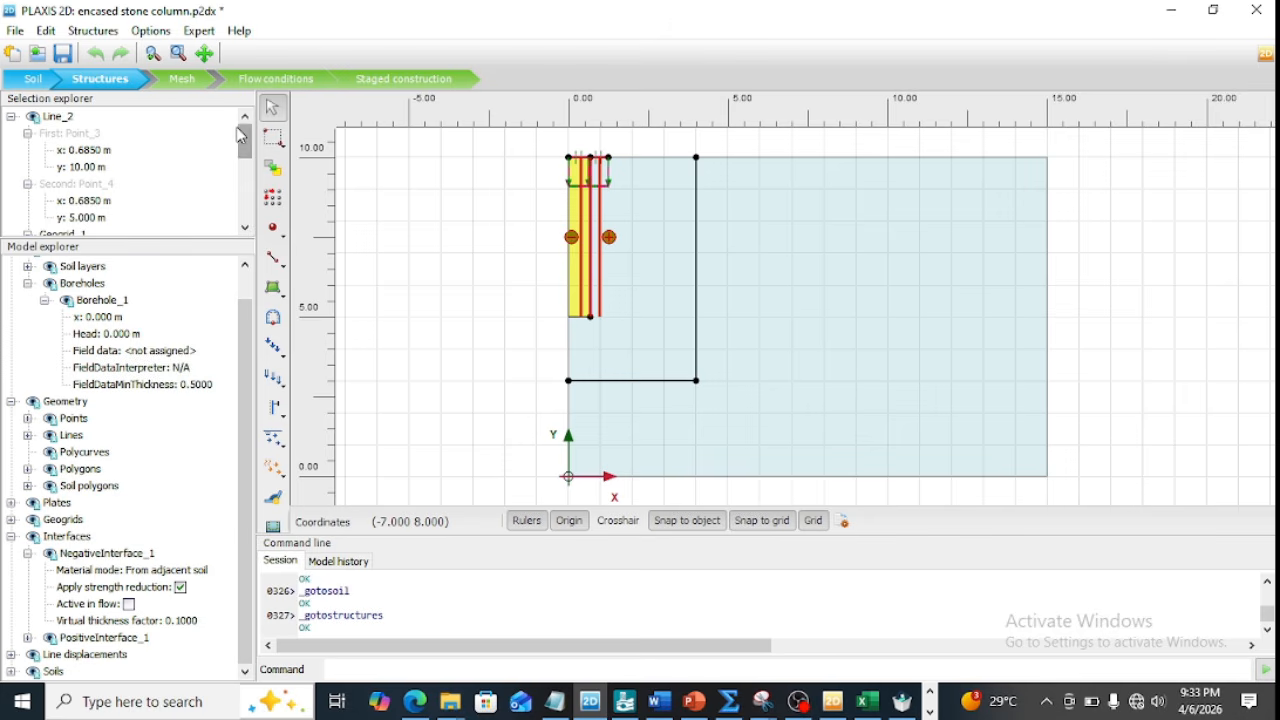
{"action": "left_click_drag", "start_coordinate": [240, 136], "coordinate": [249, 166]}
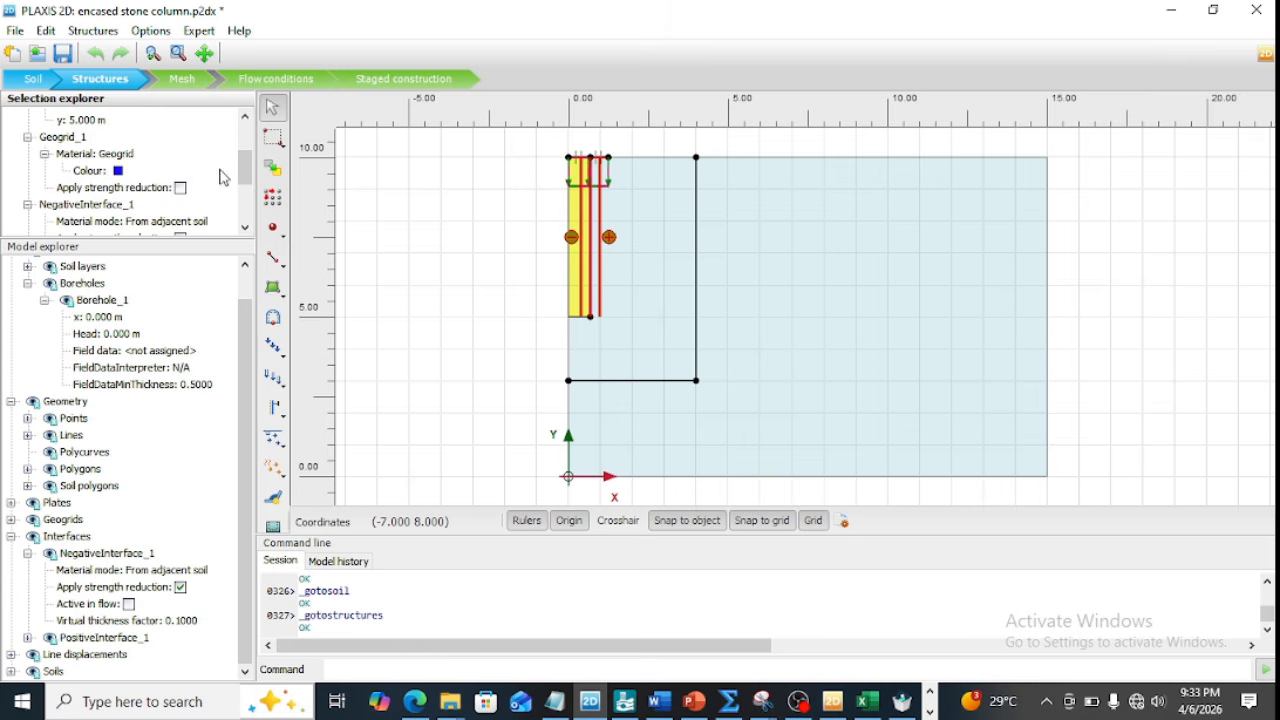
{"action": "left_click_drag", "start_coordinate": [245, 168], "coordinate": [249, 205]}
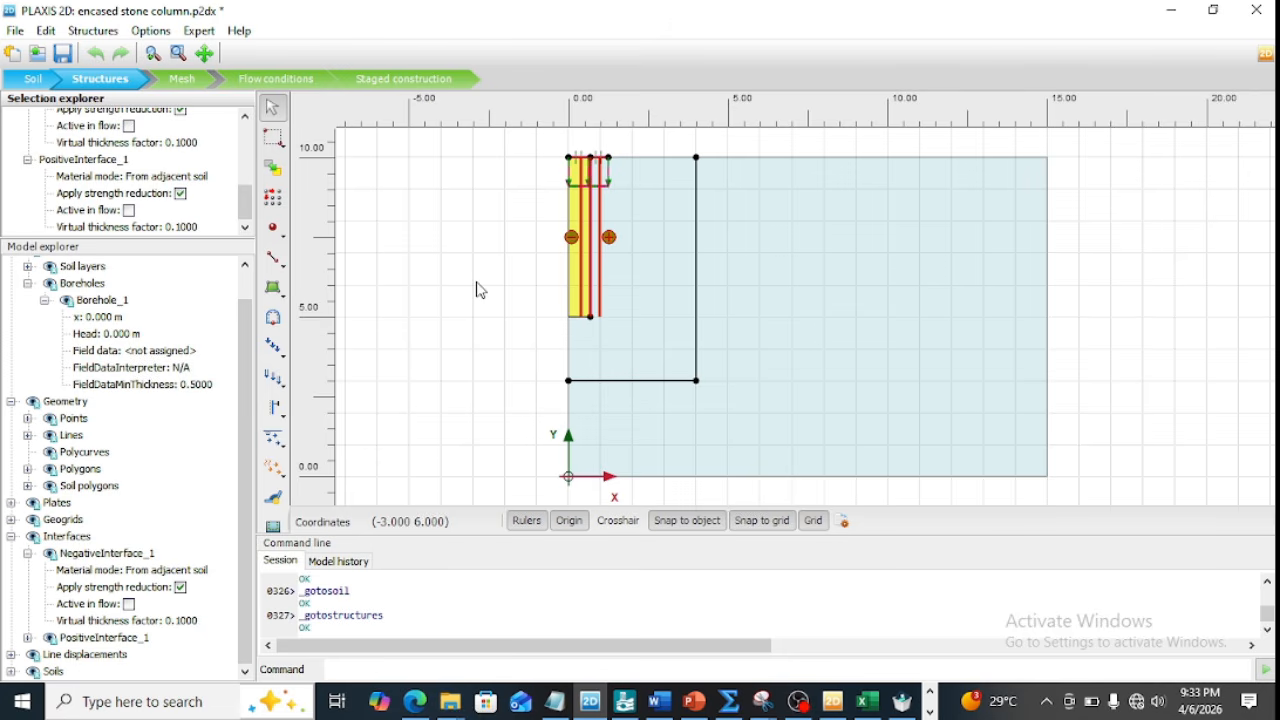
Inspect the line displacement and plate properties of the footing line on the ground surface, and clear the selection.
{"action": "left_click", "coordinate": [578, 163]}
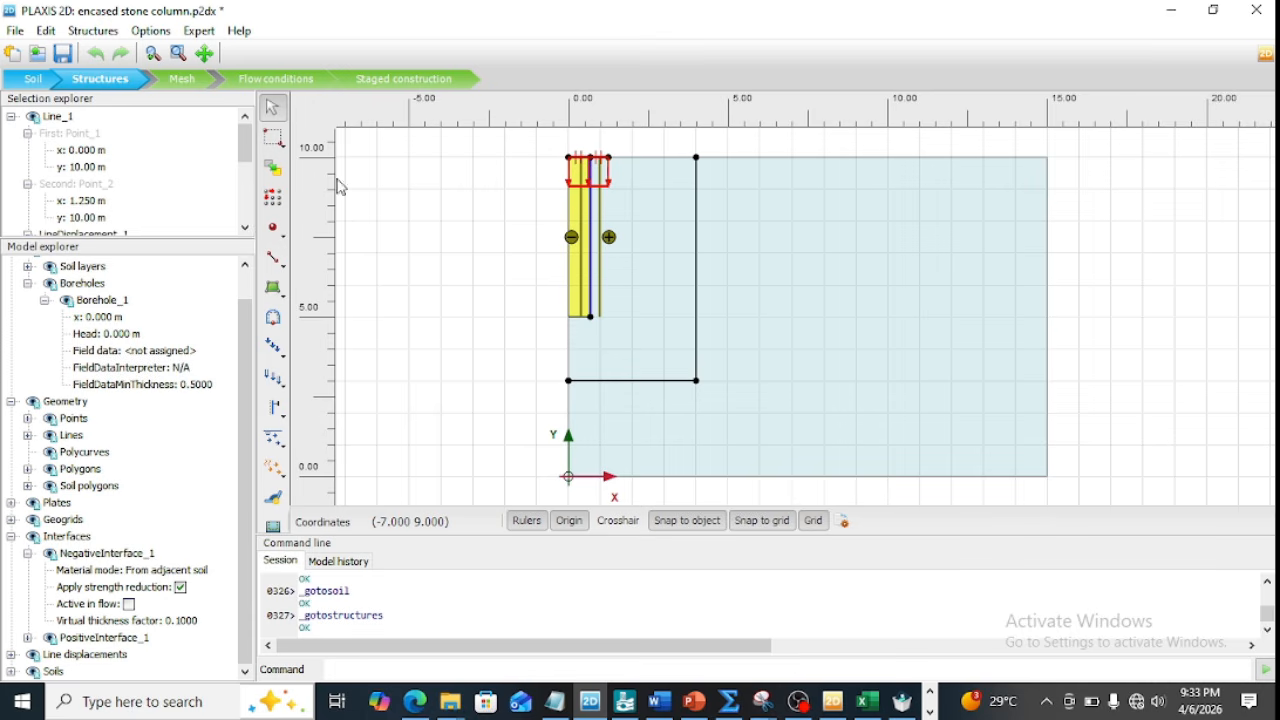
{"action": "left_click_drag", "start_coordinate": [243, 145], "coordinate": [243, 205]}
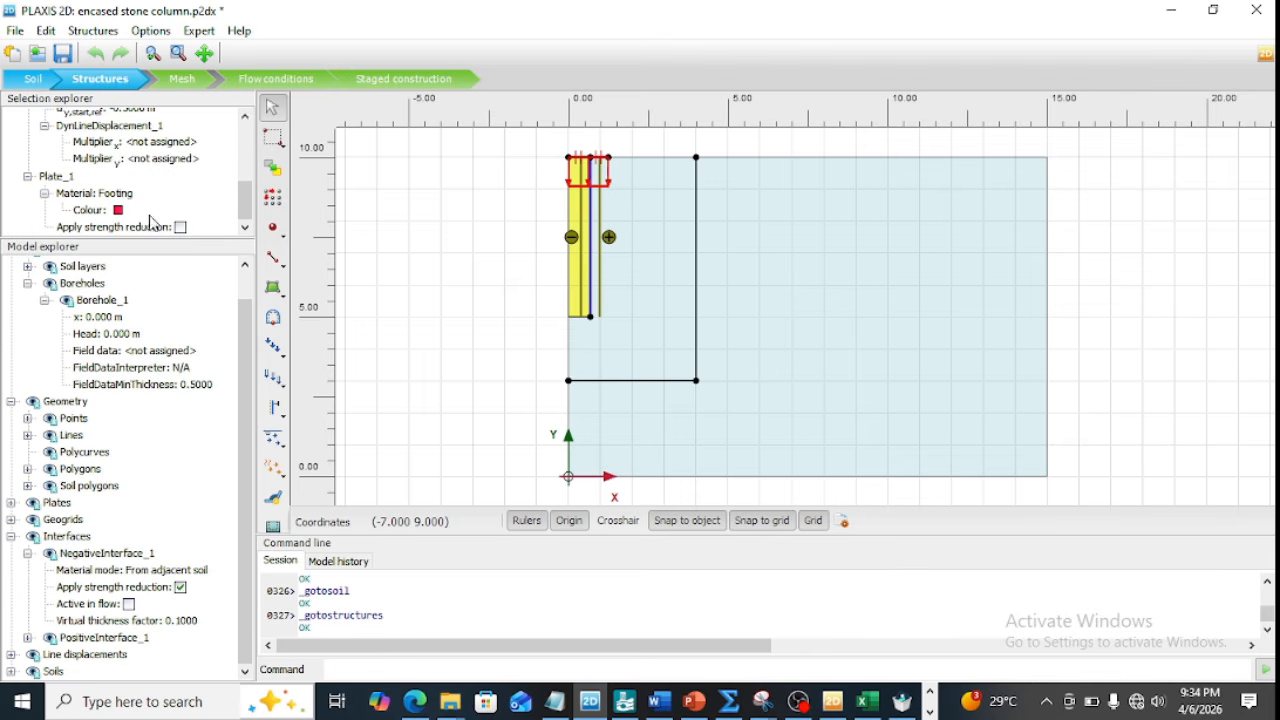
{"action": "left_click_drag", "start_coordinate": [247, 194], "coordinate": [247, 170]}
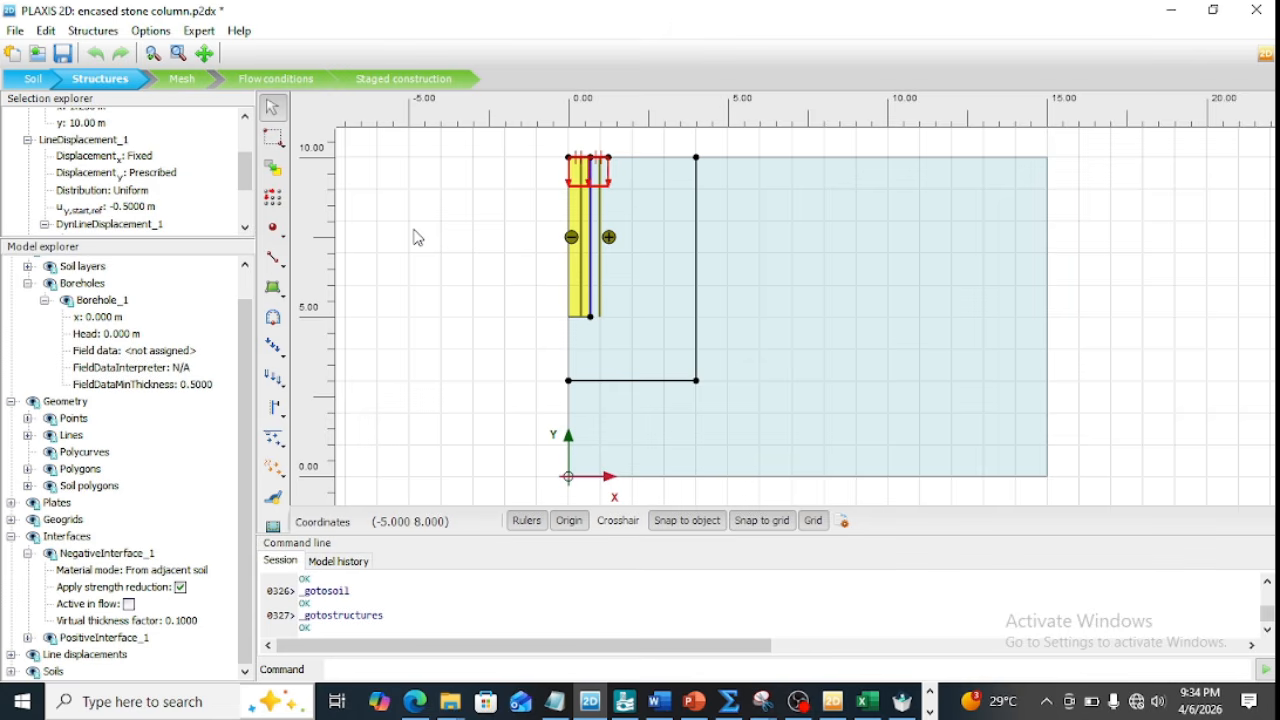
{"action": "left_click", "coordinate": [1146, 314]}
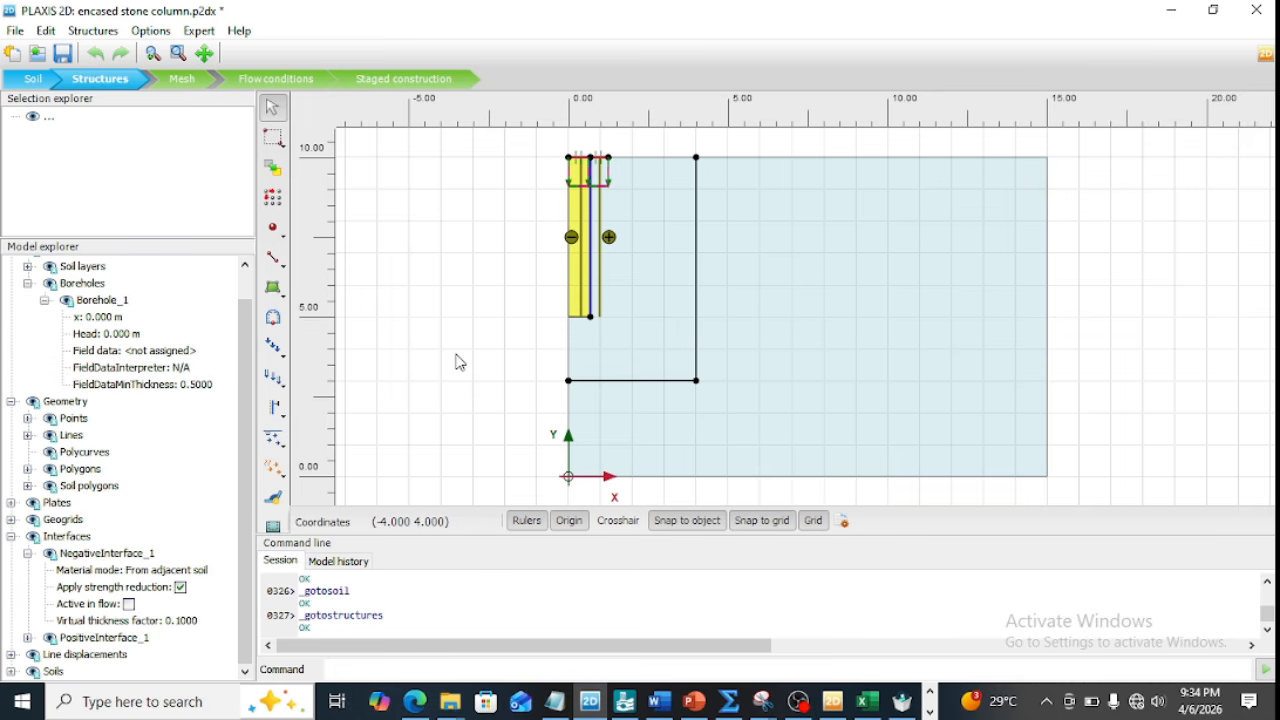
In Soil mode, review the general properties and parameters of the "soil" material in the Soil and interfaces set, and close it without changes.
{"action": "left_click", "coordinate": [33, 79]}
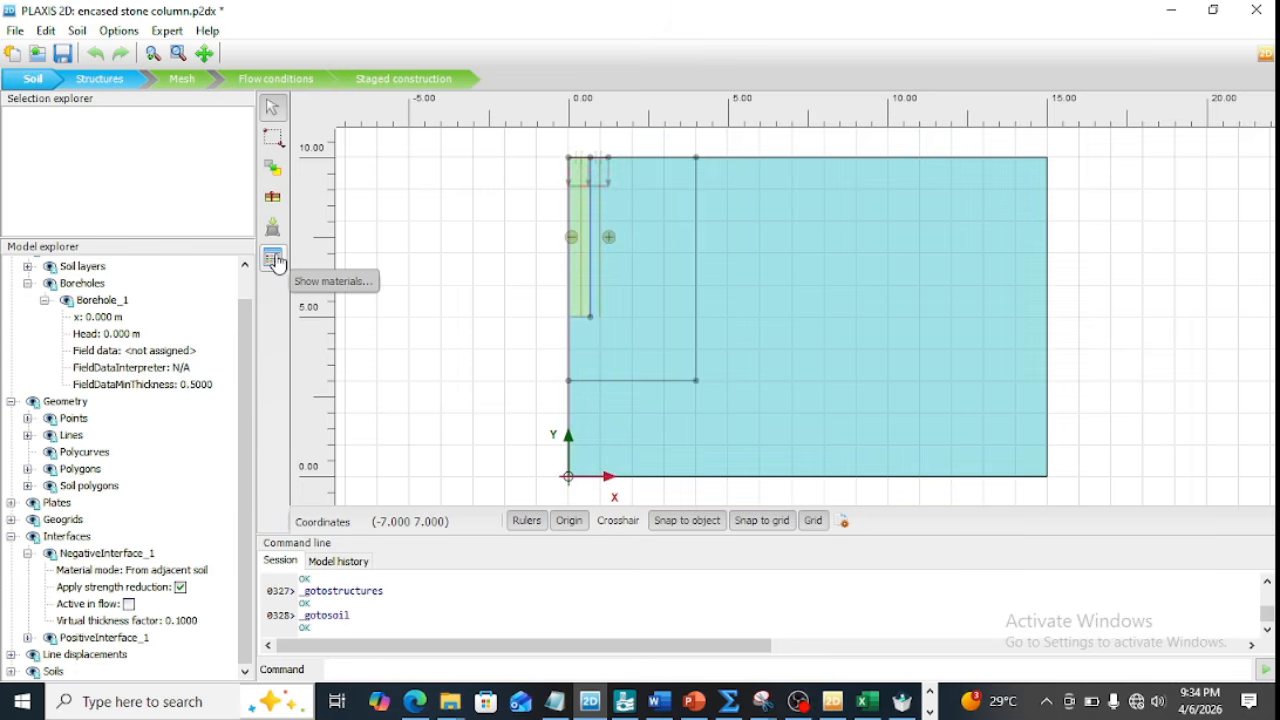
{"action": "left_click", "coordinate": [274, 259]}
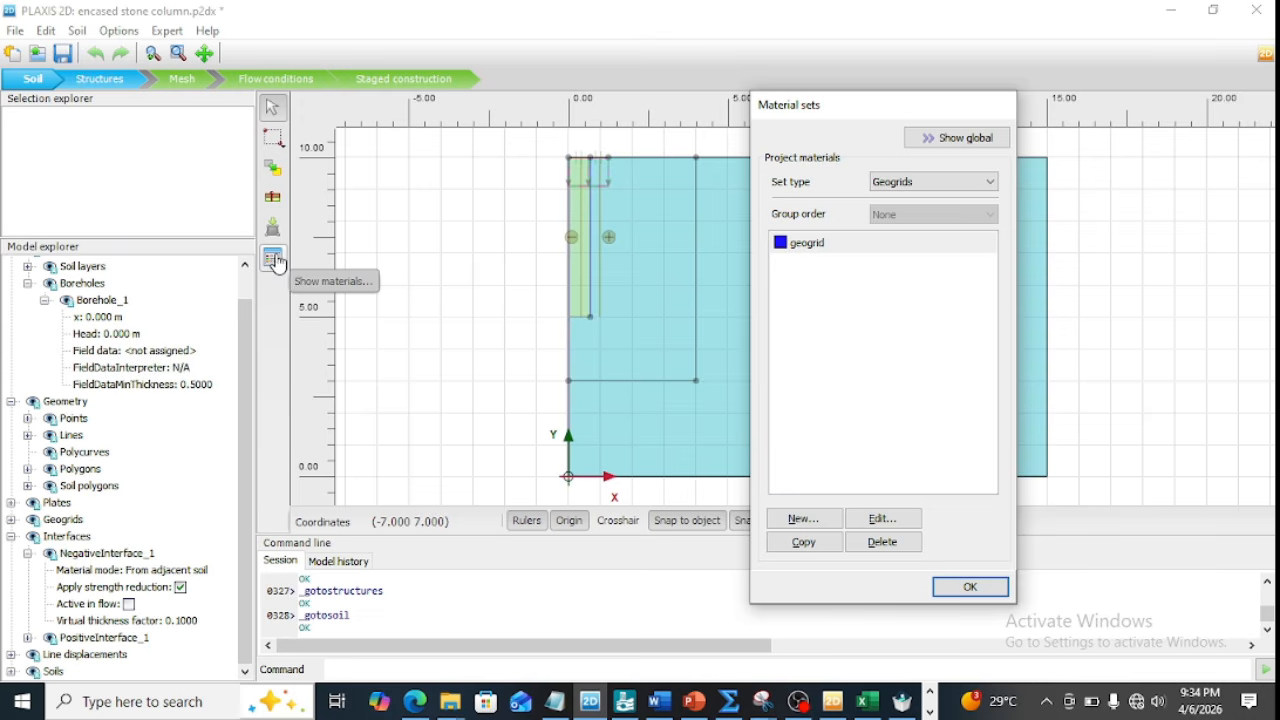
{"action": "left_click", "coordinate": [986, 182]}
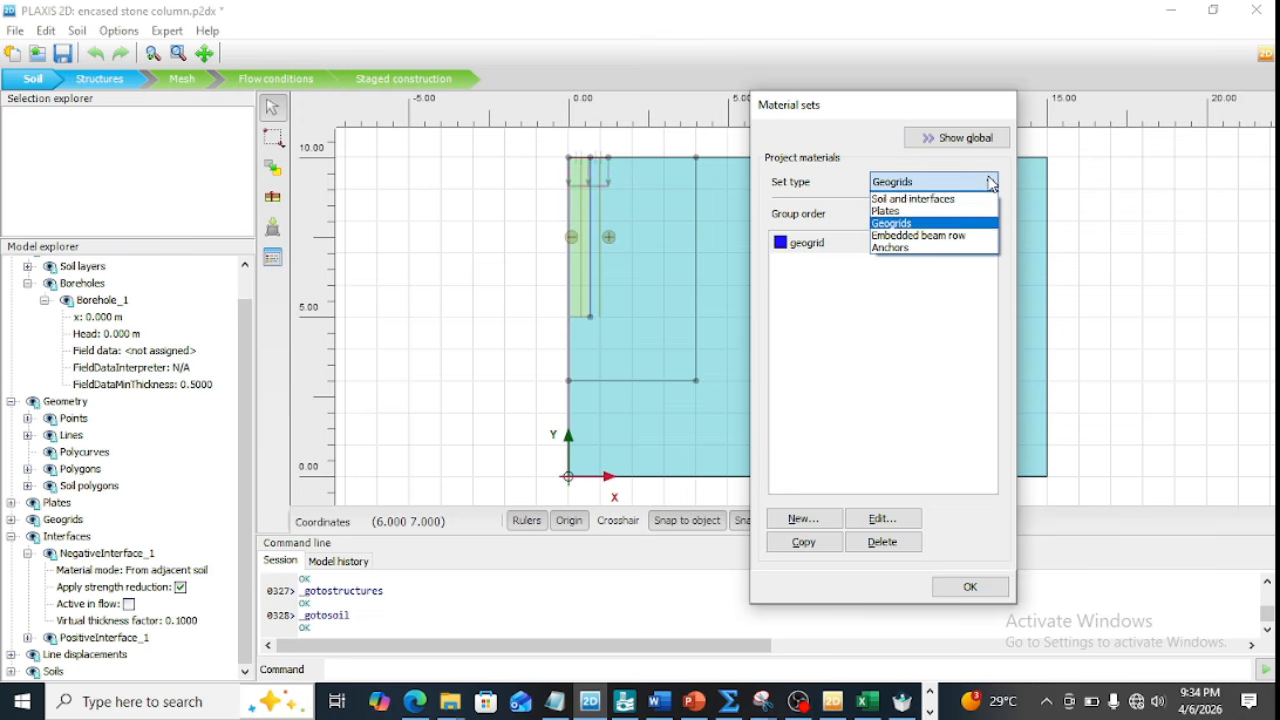
{"action": "left_click", "coordinate": [930, 200]}
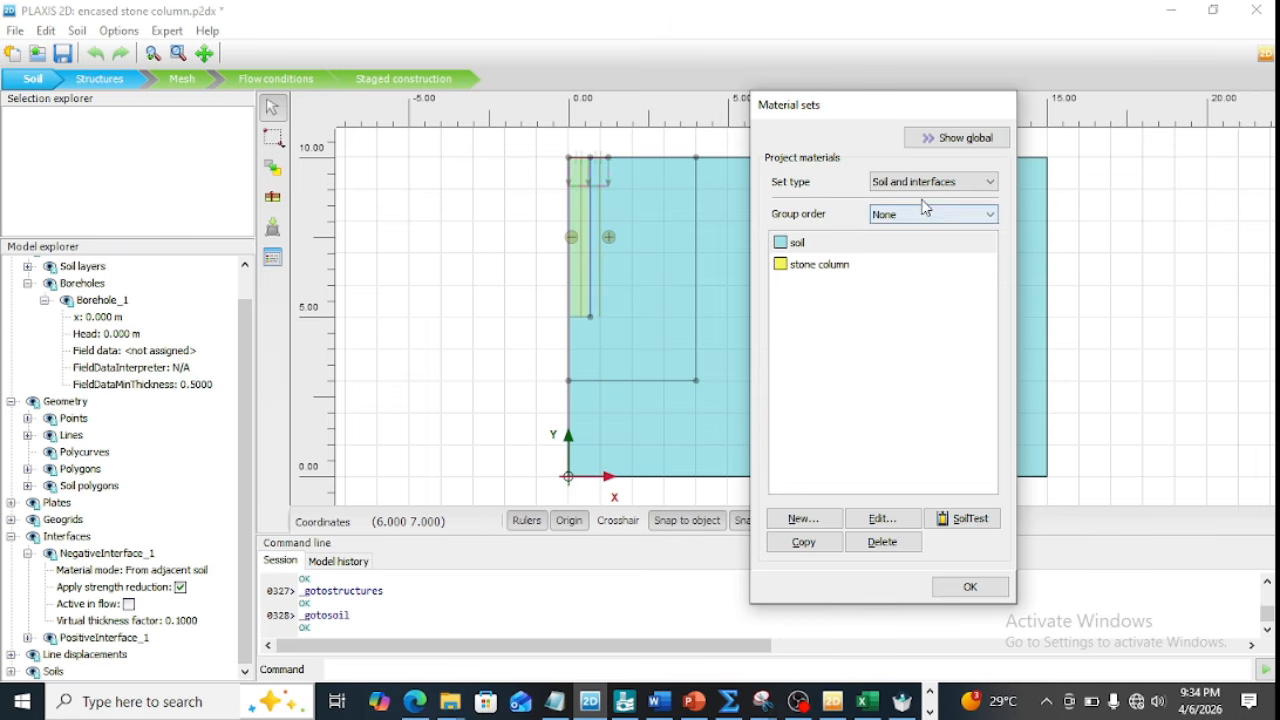
{"action": "double_click", "coordinate": [800, 245]}
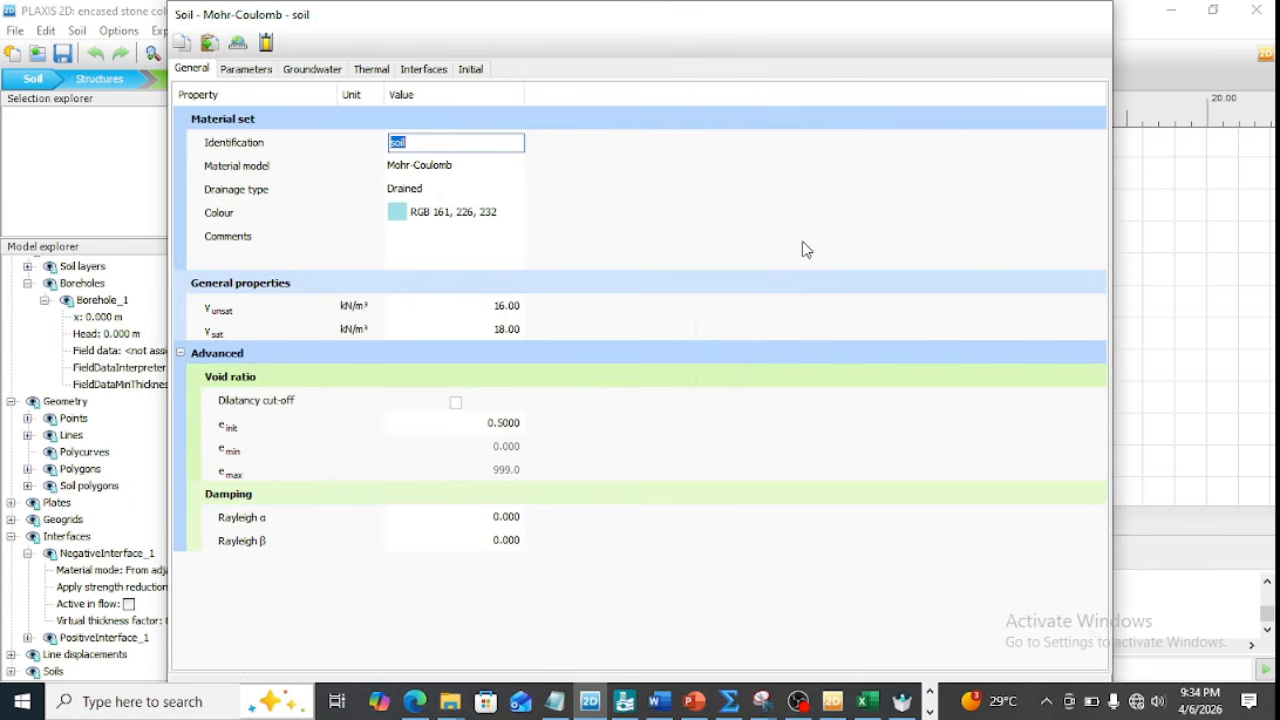
{"action": "left_click", "coordinate": [731, 215]}
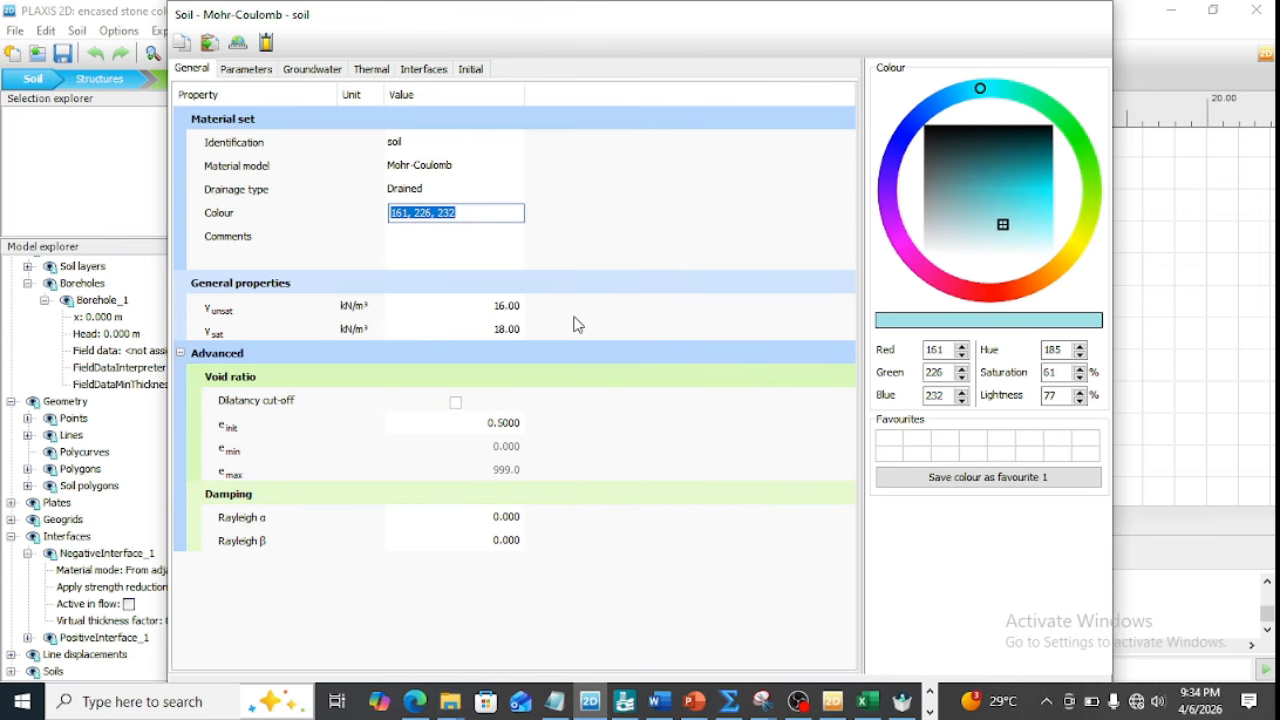
{"action": "left_click", "coordinate": [248, 69]}
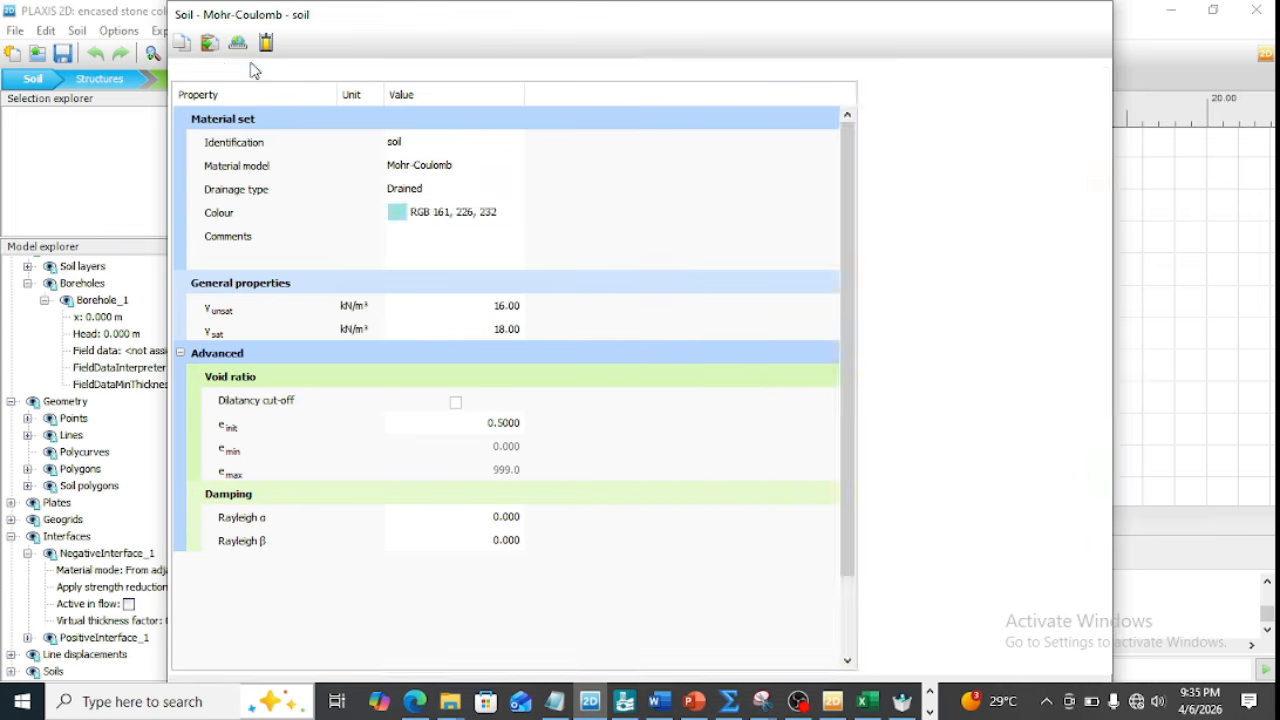
{"action": "left_click", "coordinate": [623, 221]}
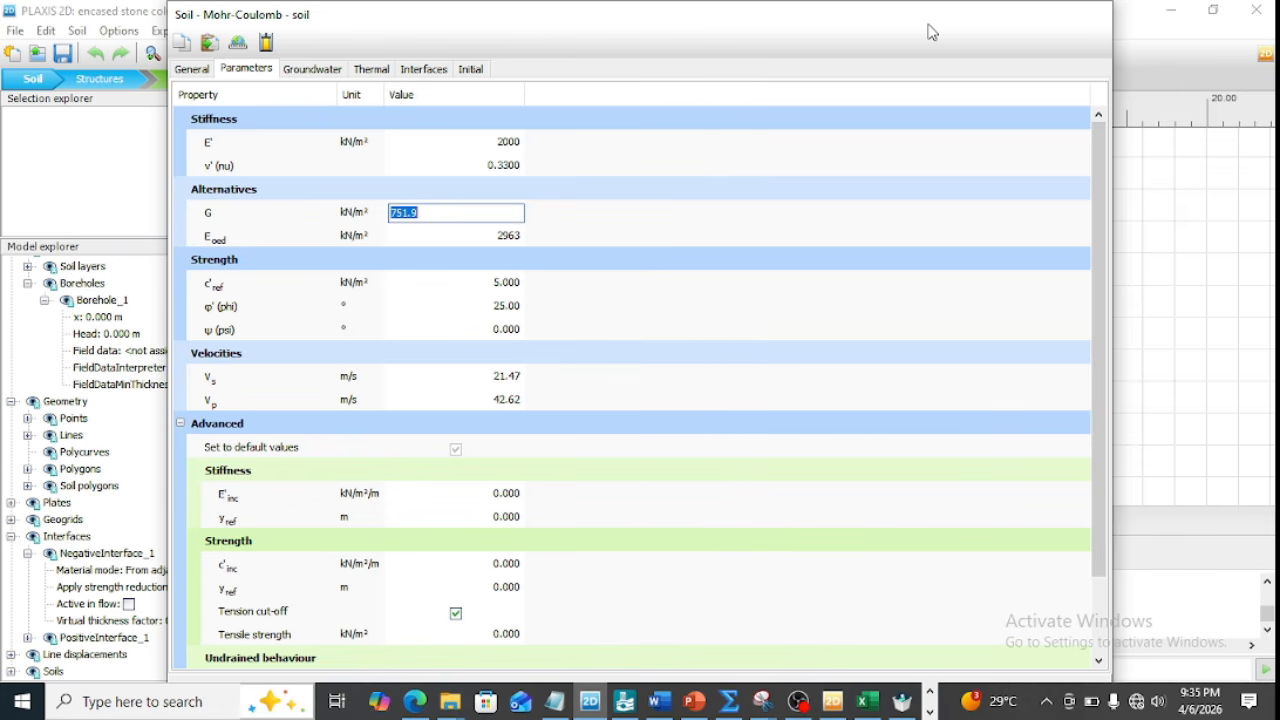
{"action": "left_click_drag", "start_coordinate": [928, 32], "coordinate": [924, 1]}
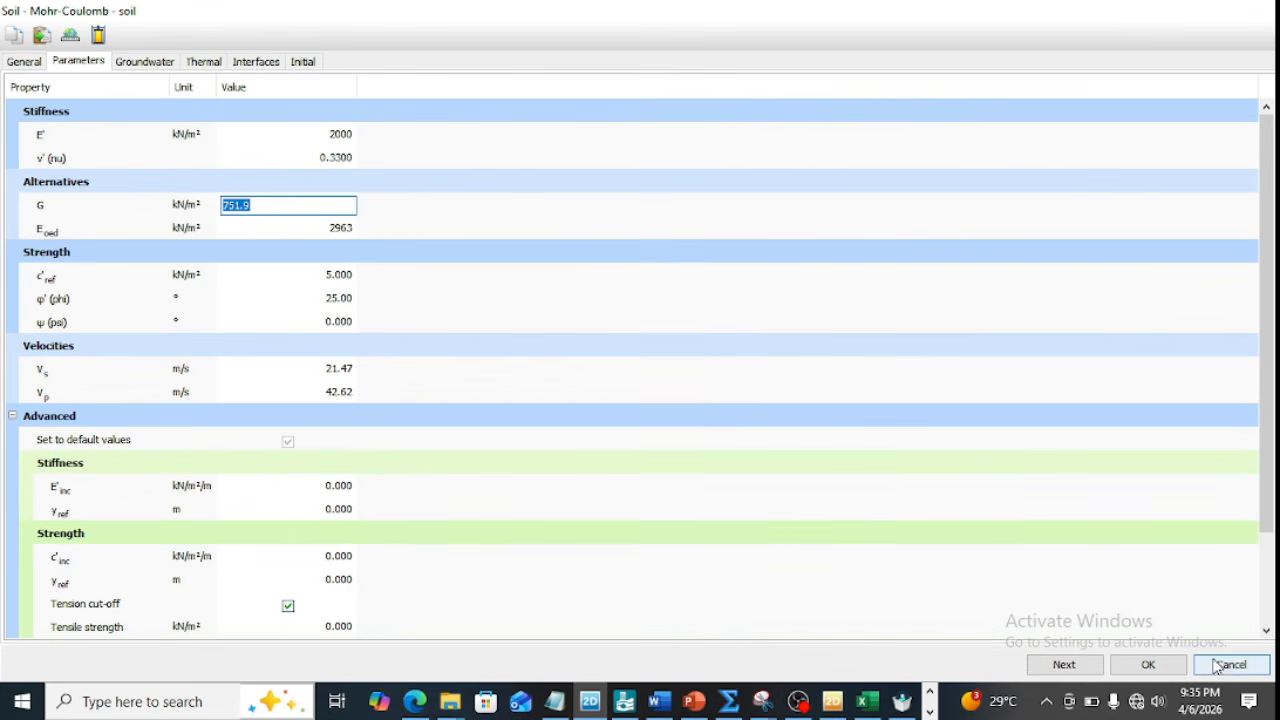
{"action": "left_click", "coordinate": [1226, 665]}
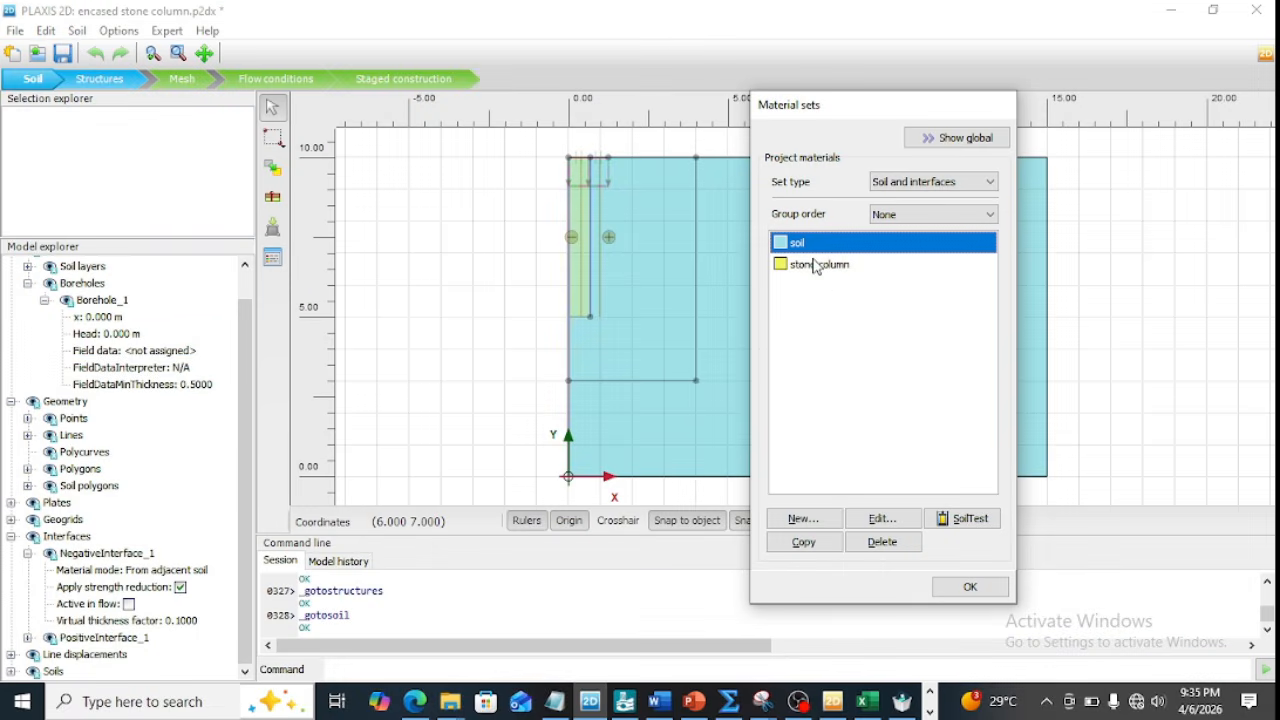
Review the general properties and the stiffness and strength parameters of the "stone column" material, and close it without changes.
{"action": "double_click", "coordinate": [814, 272]}
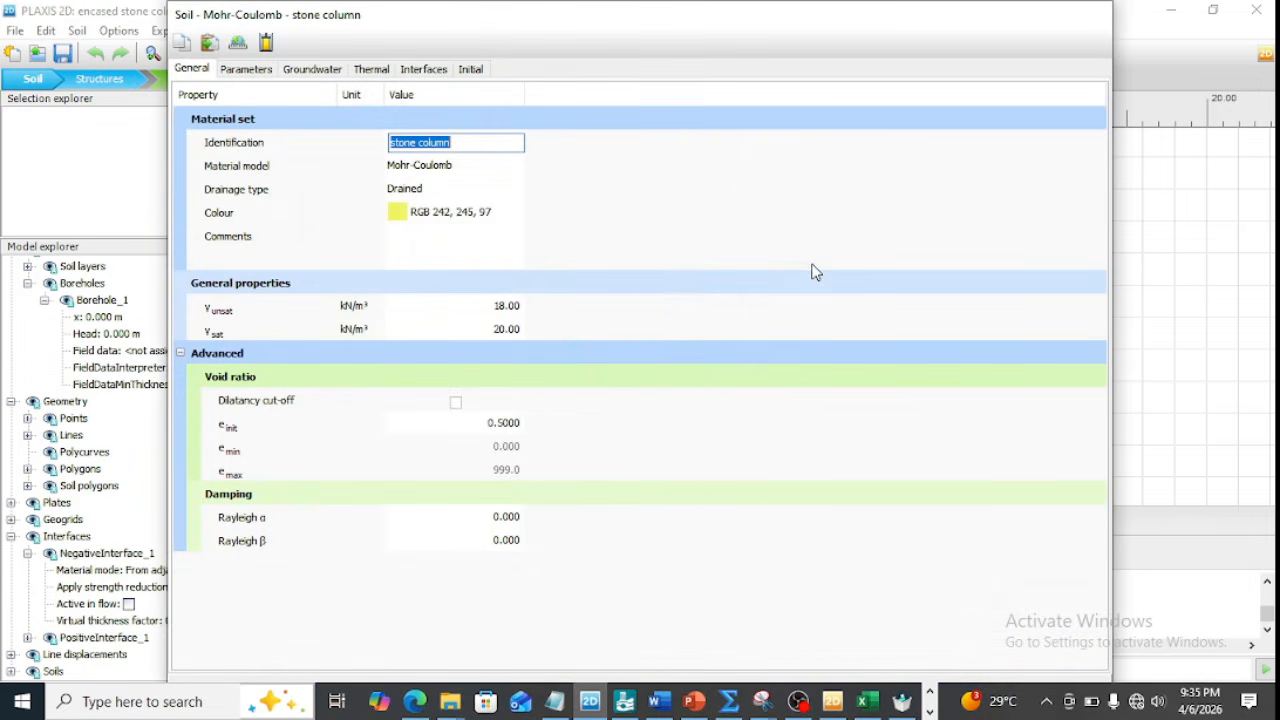
{"action": "left_click", "coordinate": [673, 212]}
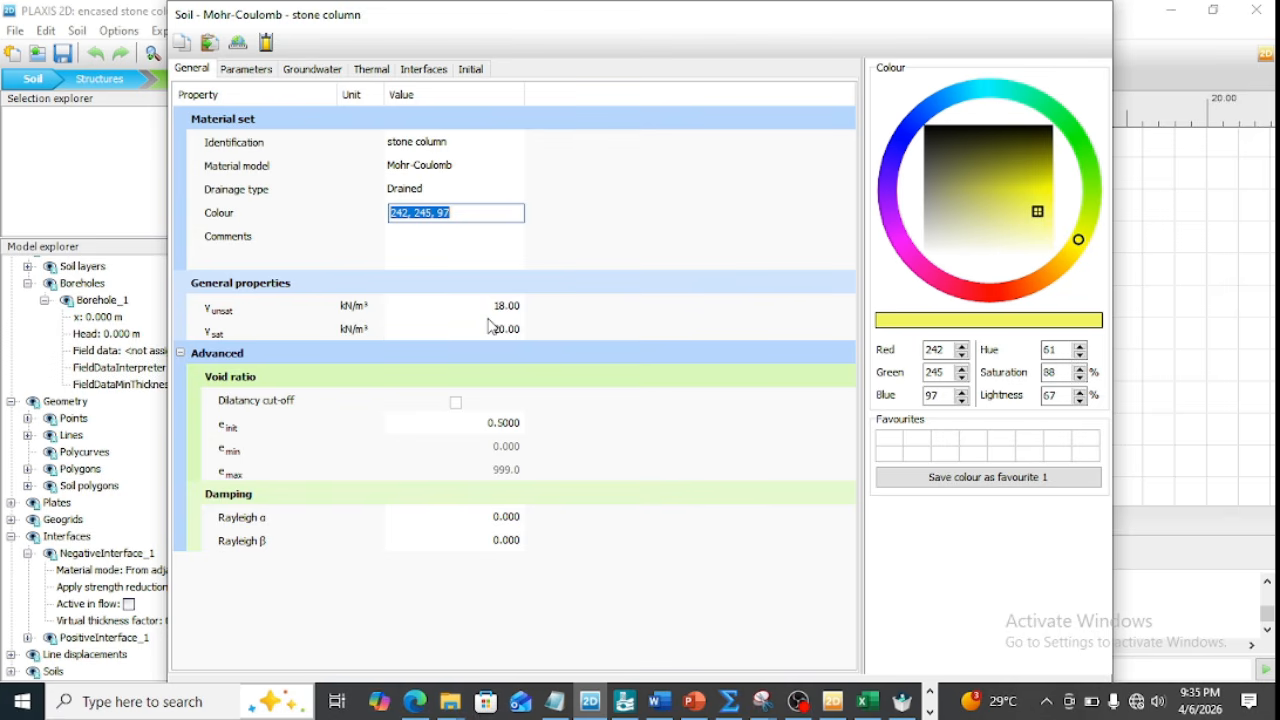
{"action": "left_click", "coordinate": [250, 72]}
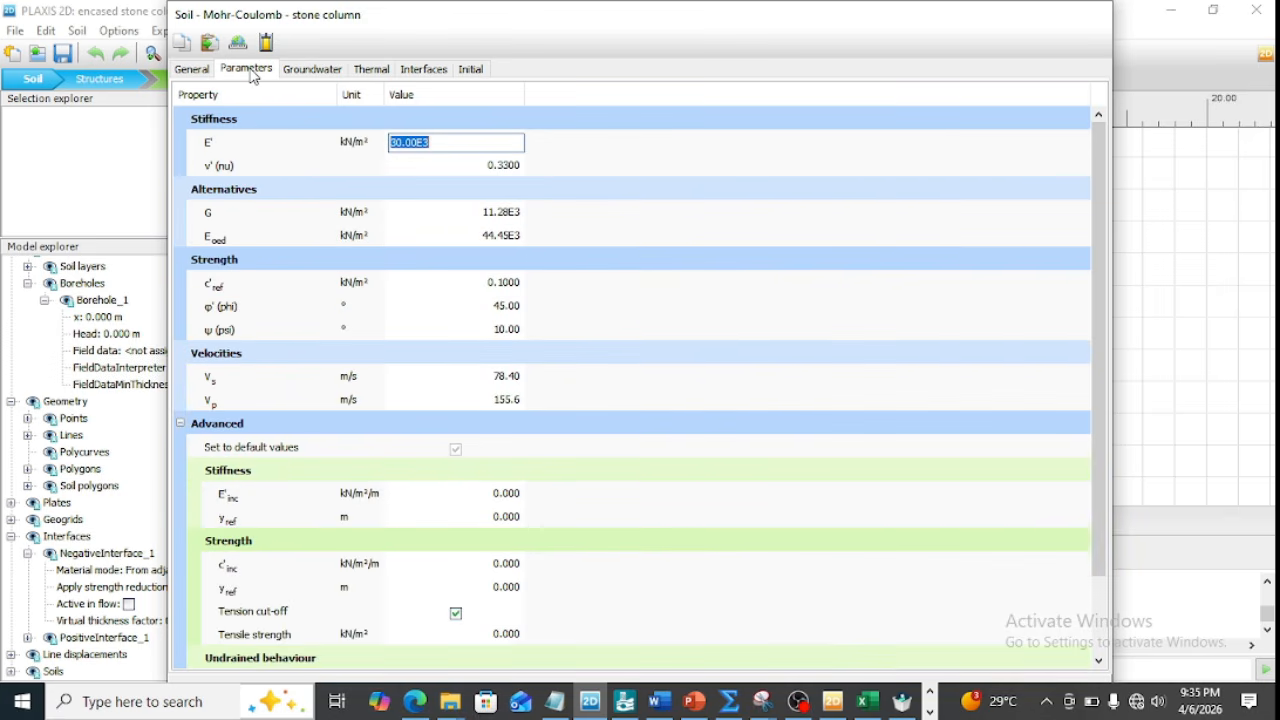
{"action": "left_click", "coordinate": [638, 155]}
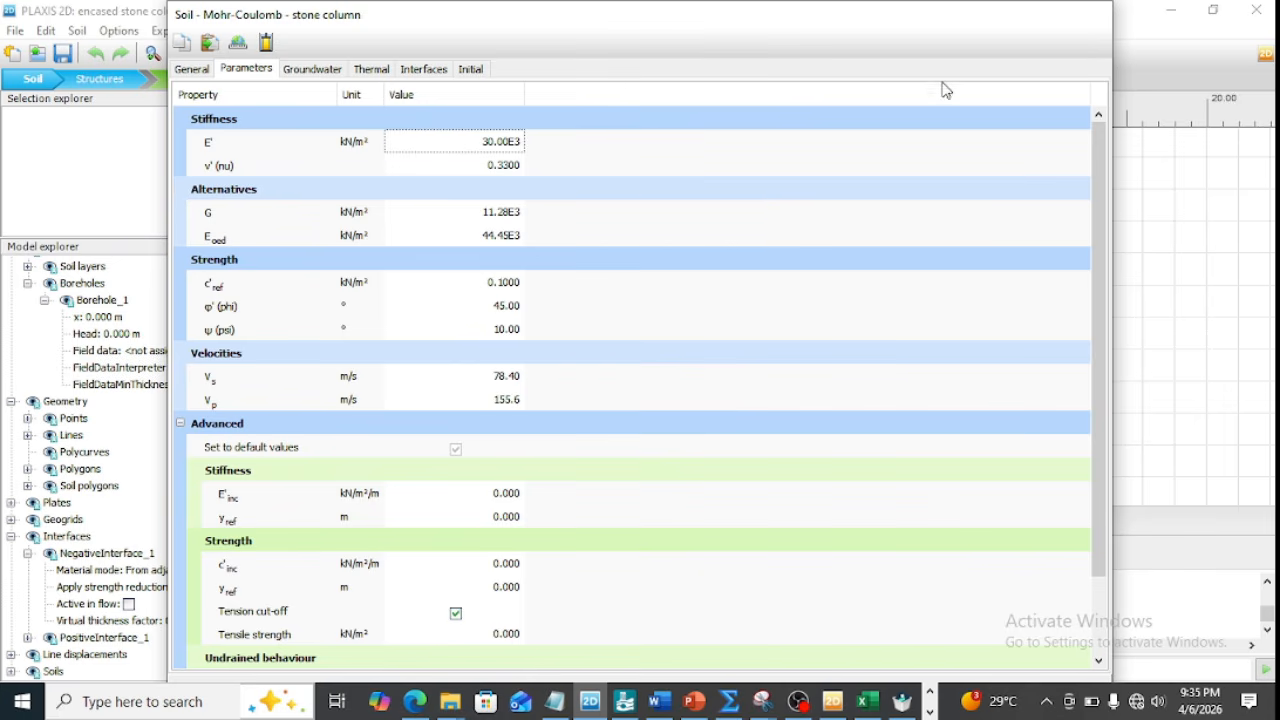
{"action": "double_click", "coordinate": [925, 20]}
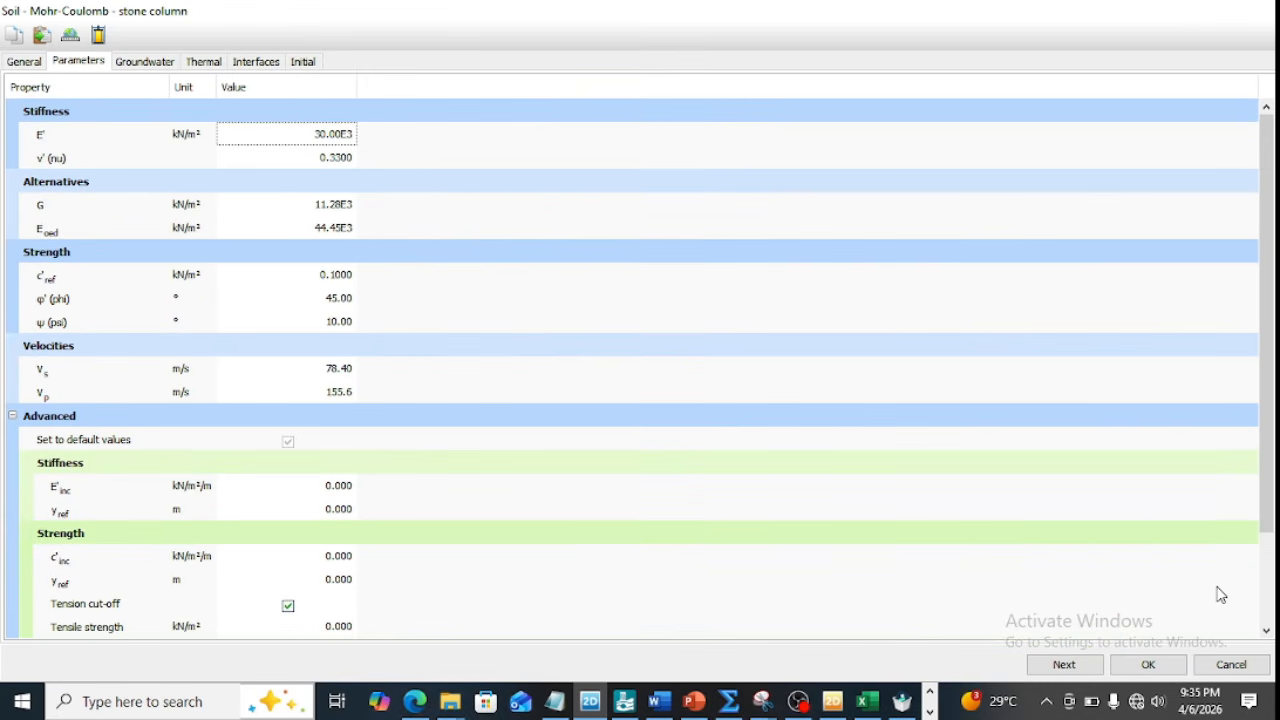
{"action": "left_click", "coordinate": [1237, 670]}
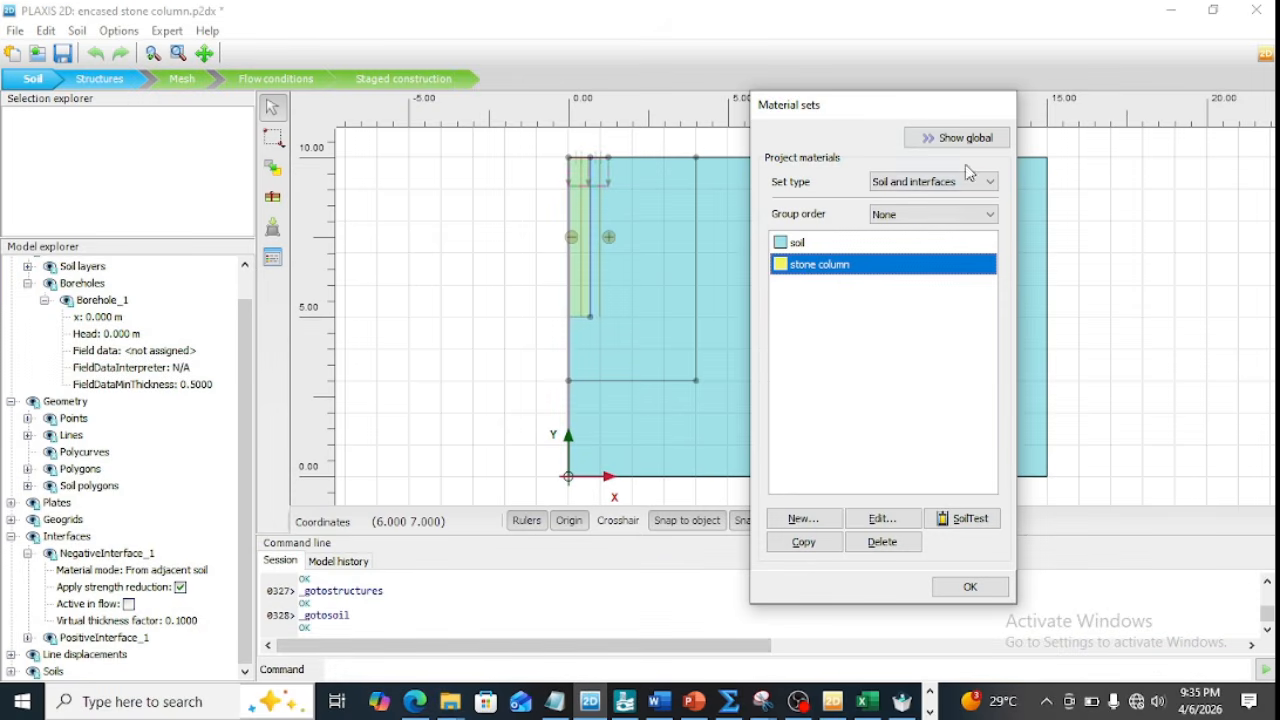
Show the Plates material sets and review the mechanical properties of the "footing" plate, closing it without changes.
{"action": "left_click", "coordinate": [985, 182]}
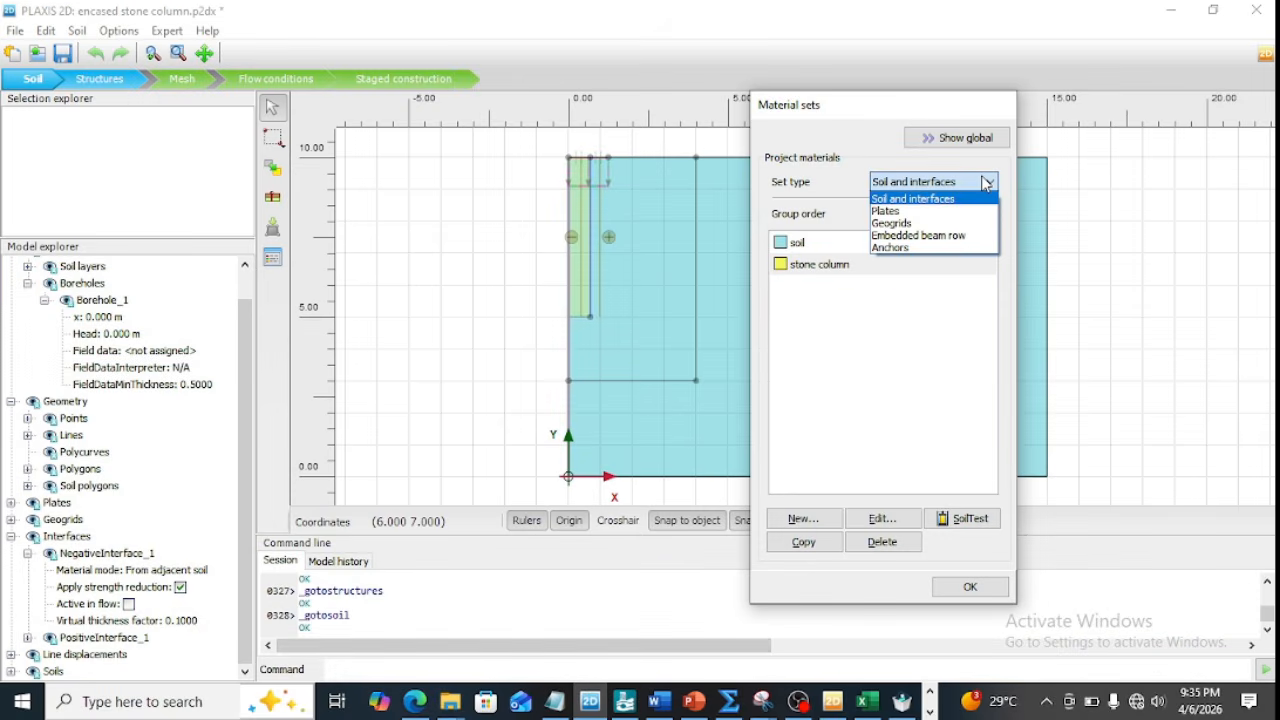
{"action": "left_click", "coordinate": [912, 208]}
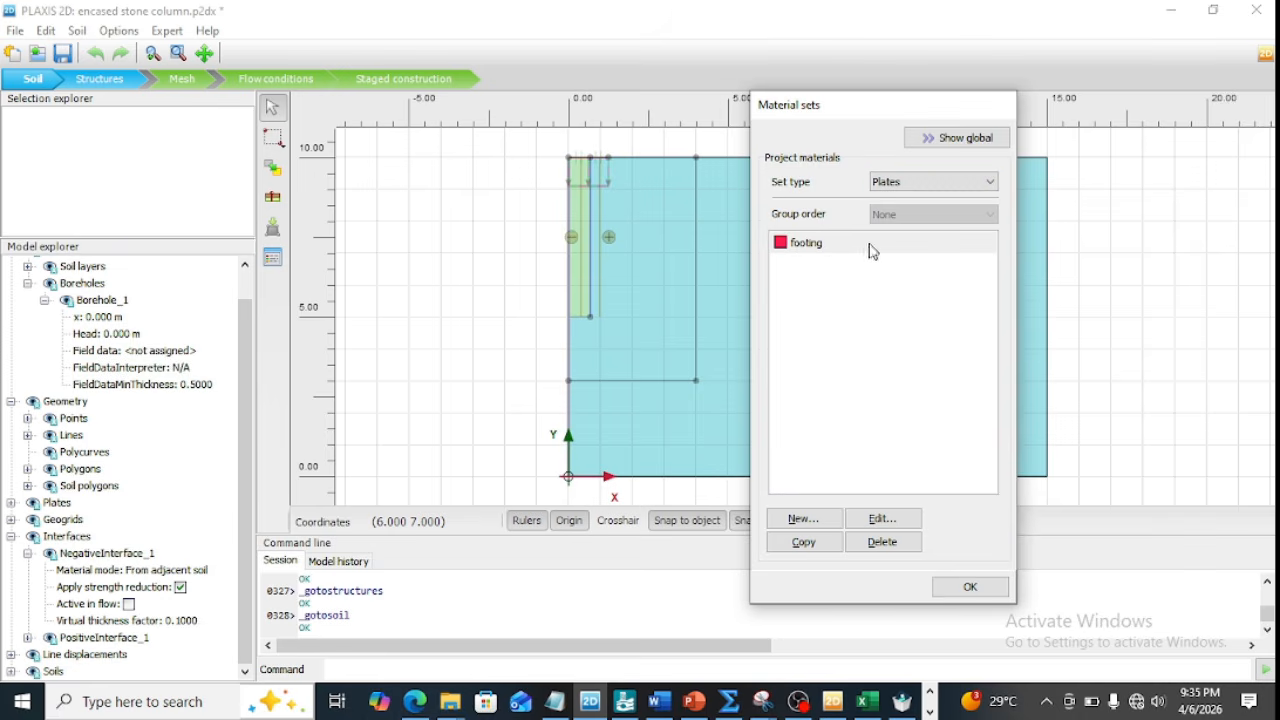
{"action": "left_click", "coordinate": [820, 250]}
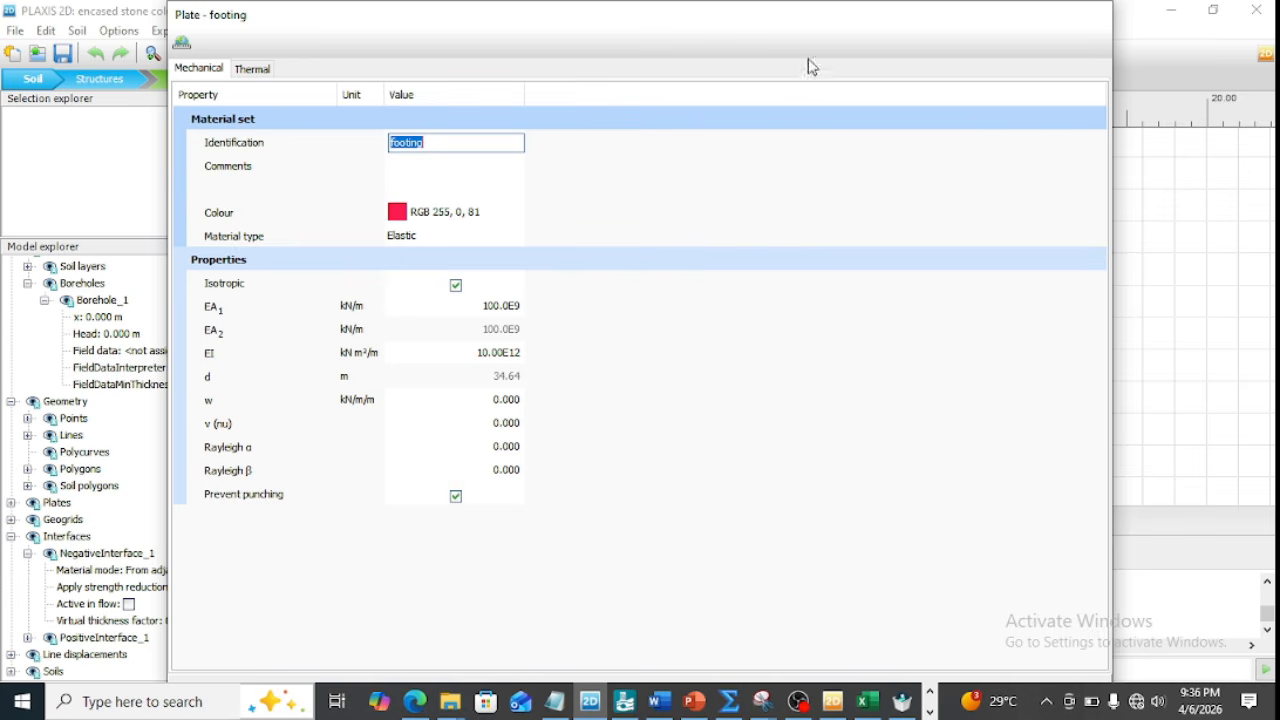
{"action": "double_click", "coordinate": [809, 20]}
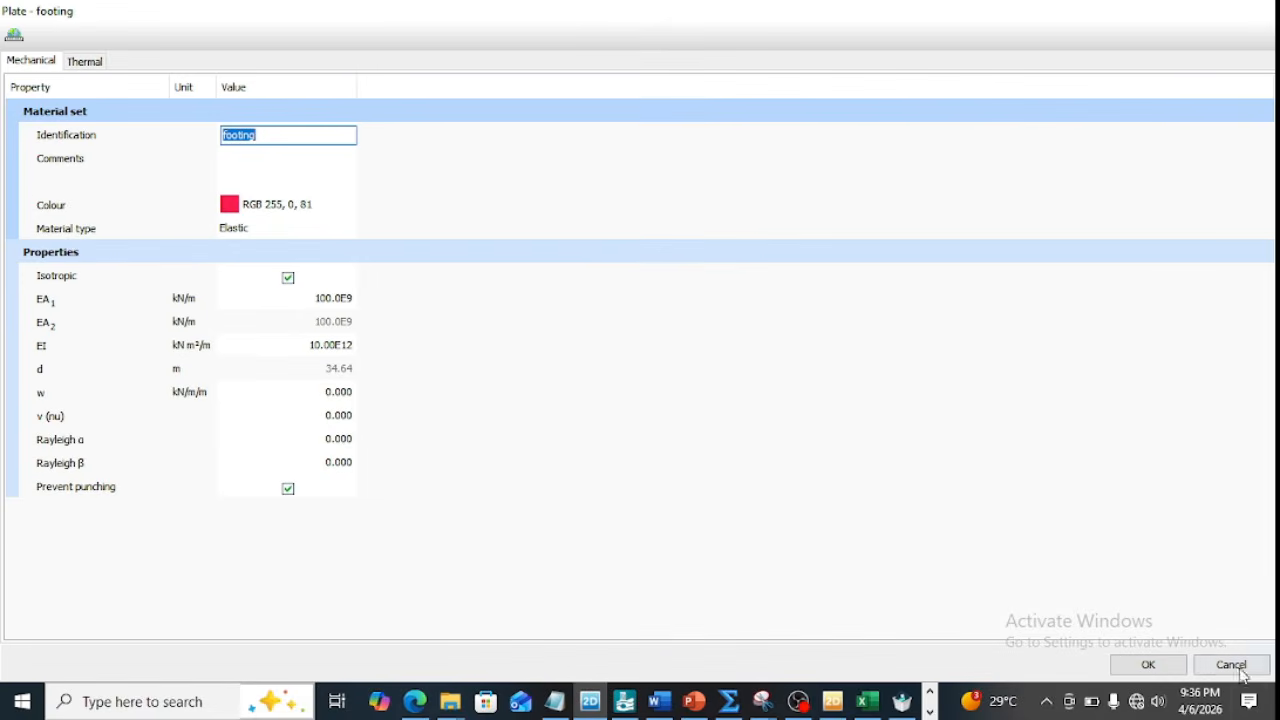
{"action": "left_click", "coordinate": [1231, 665]}
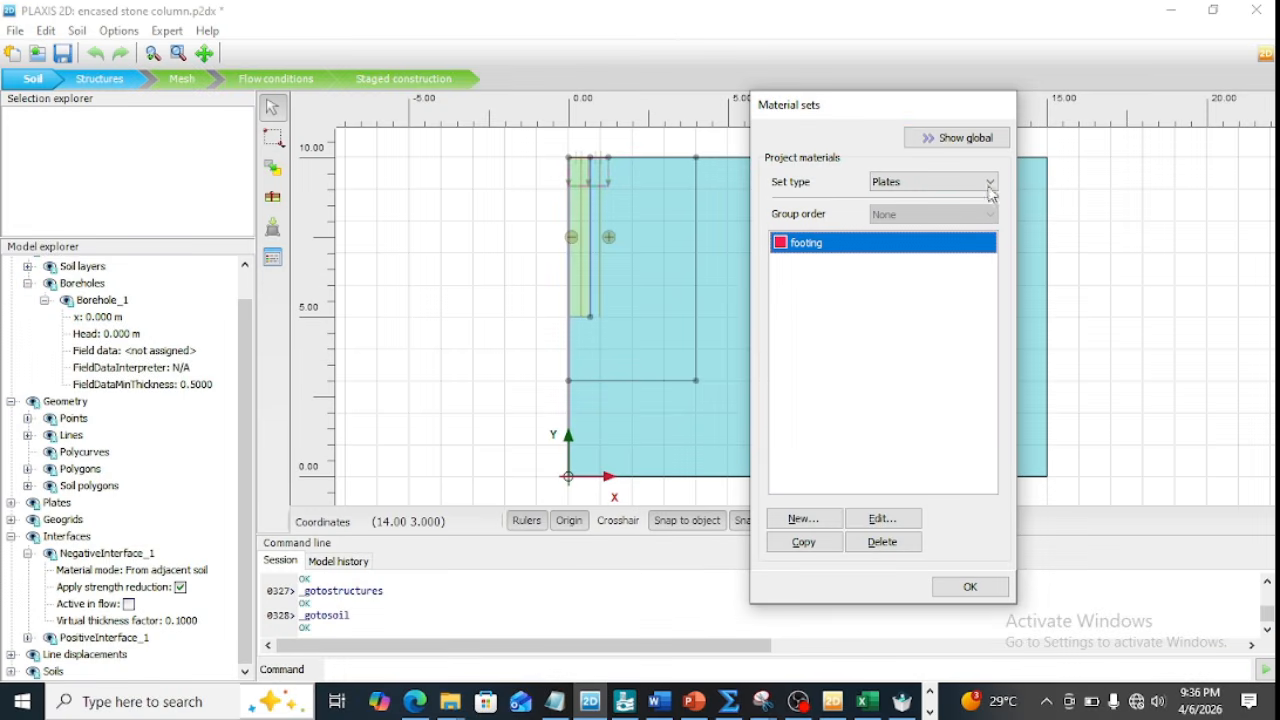
Show the Geogrids material sets, review the mechanical properties of the "geogrid" material without changes, and close the material sets.
{"action": "left_click", "coordinate": [988, 184]}
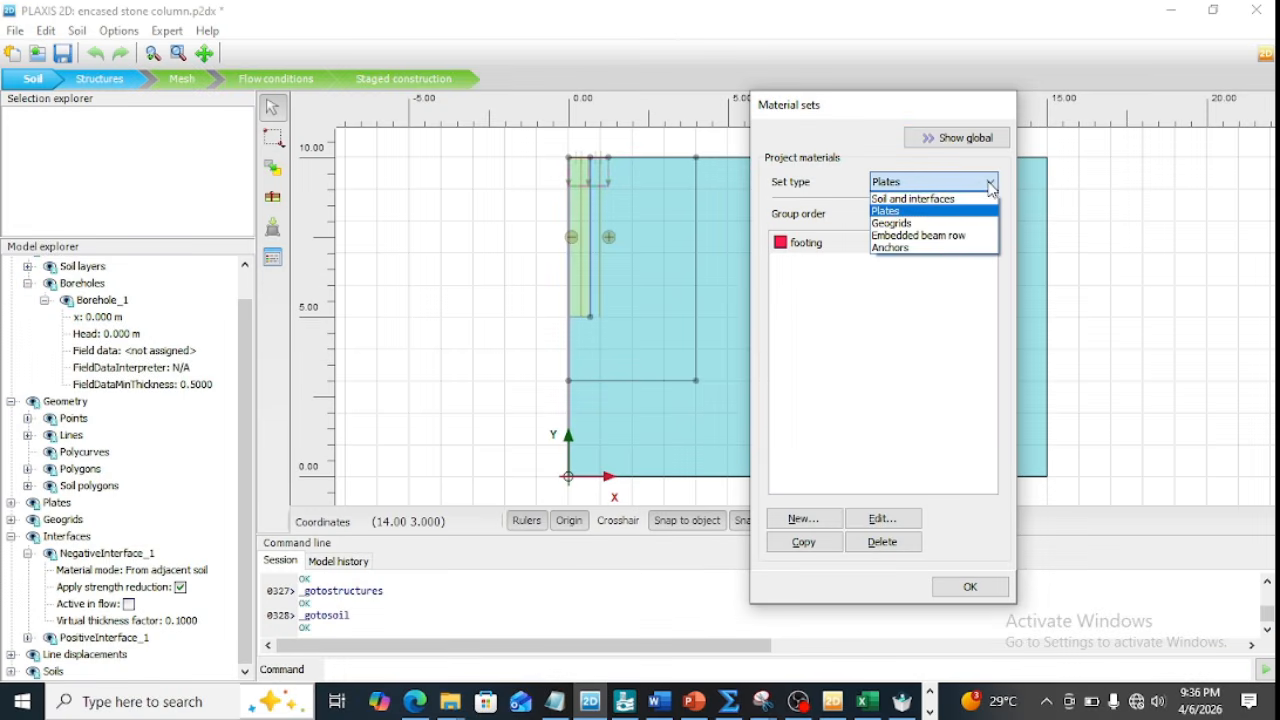
{"action": "left_click", "coordinate": [928, 224]}
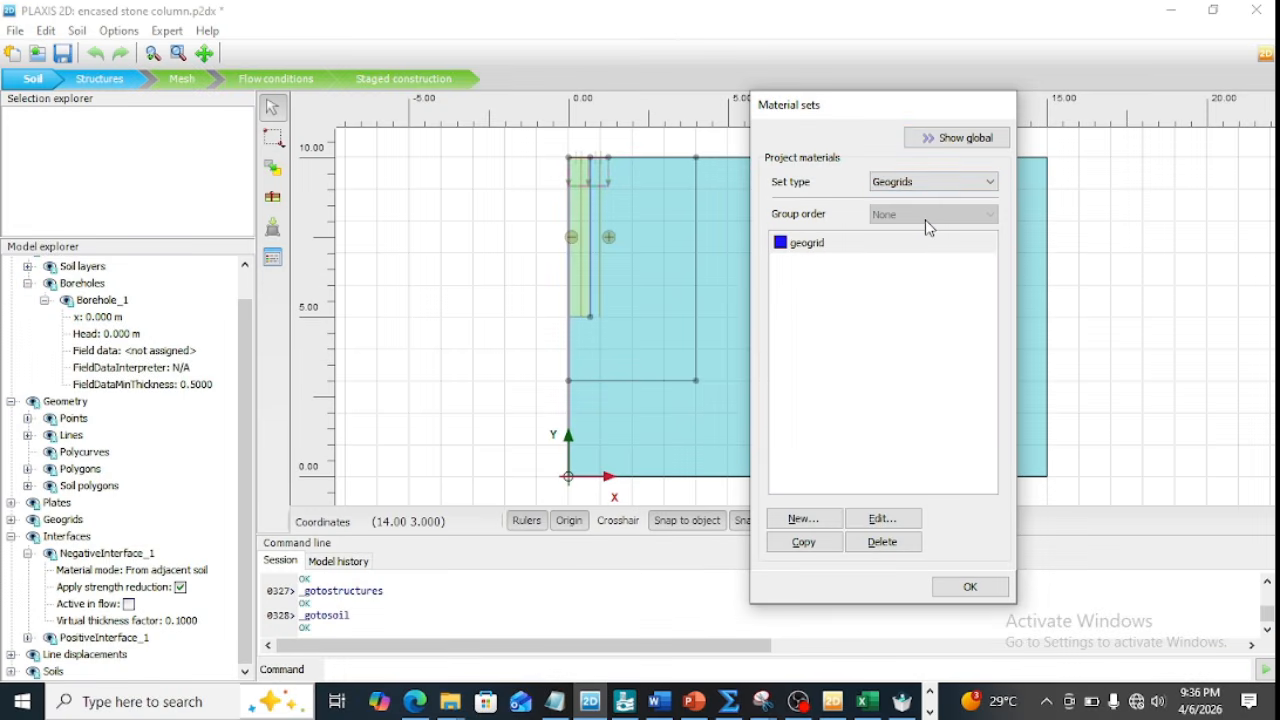
{"action": "double_click", "coordinate": [812, 243]}
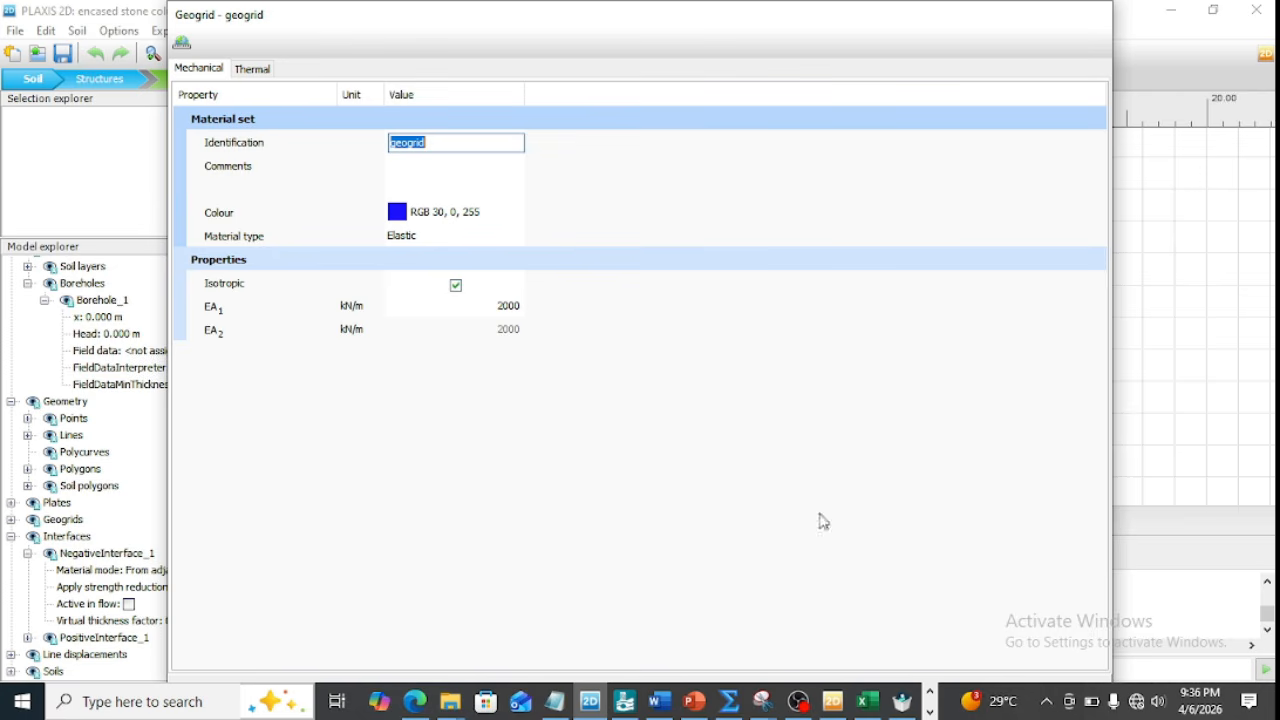
{"action": "left_click_drag", "start_coordinate": [857, 24], "coordinate": [851, 8]}
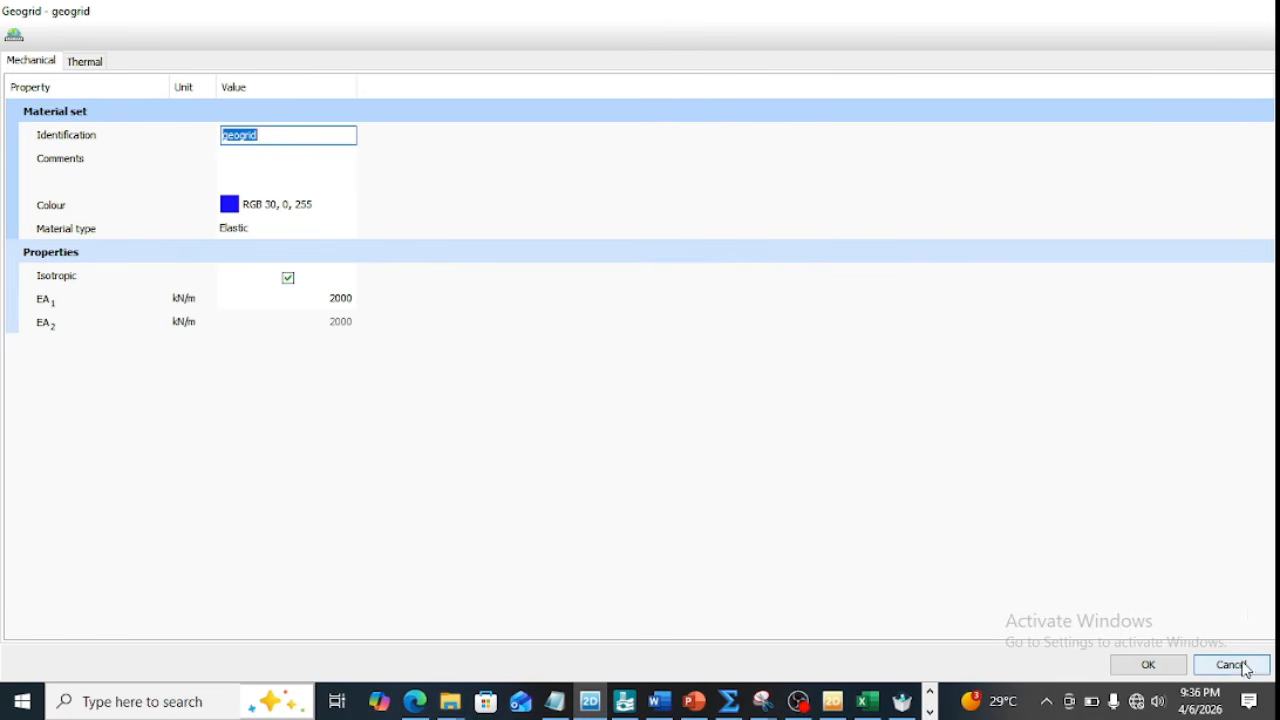
{"action": "left_click", "coordinate": [1232, 665]}
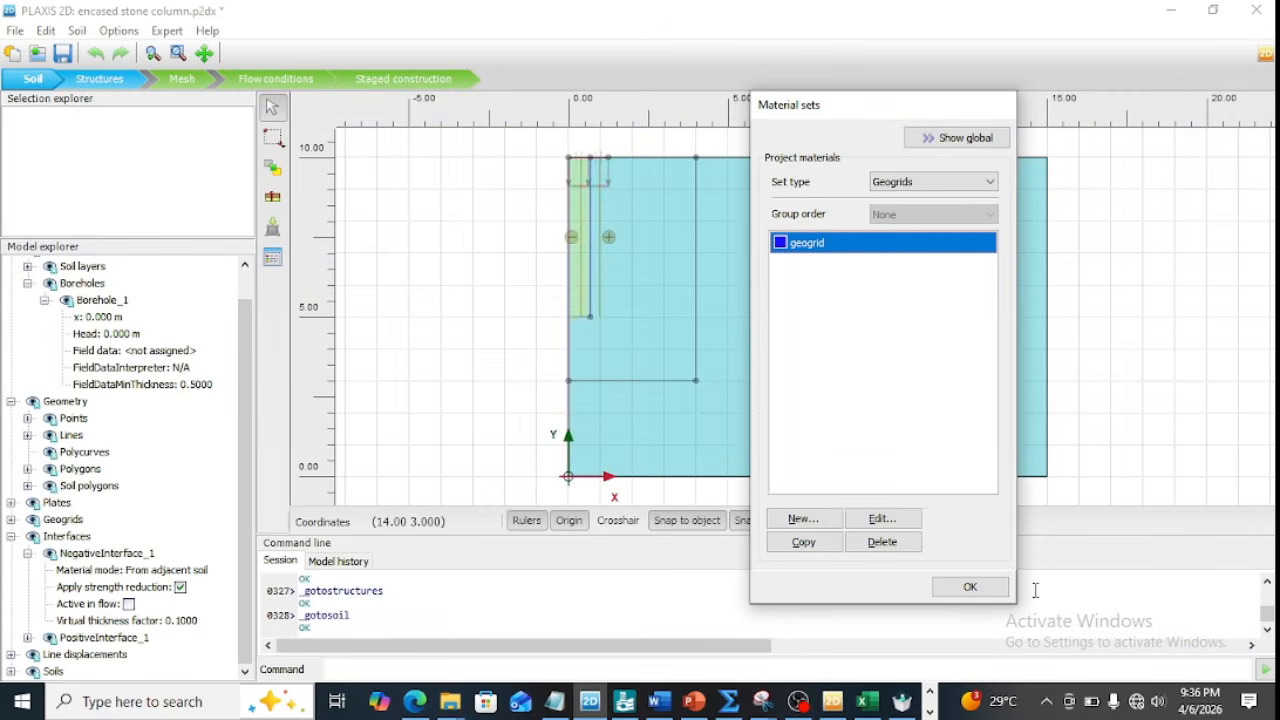
{"action": "left_click", "coordinate": [970, 587]}
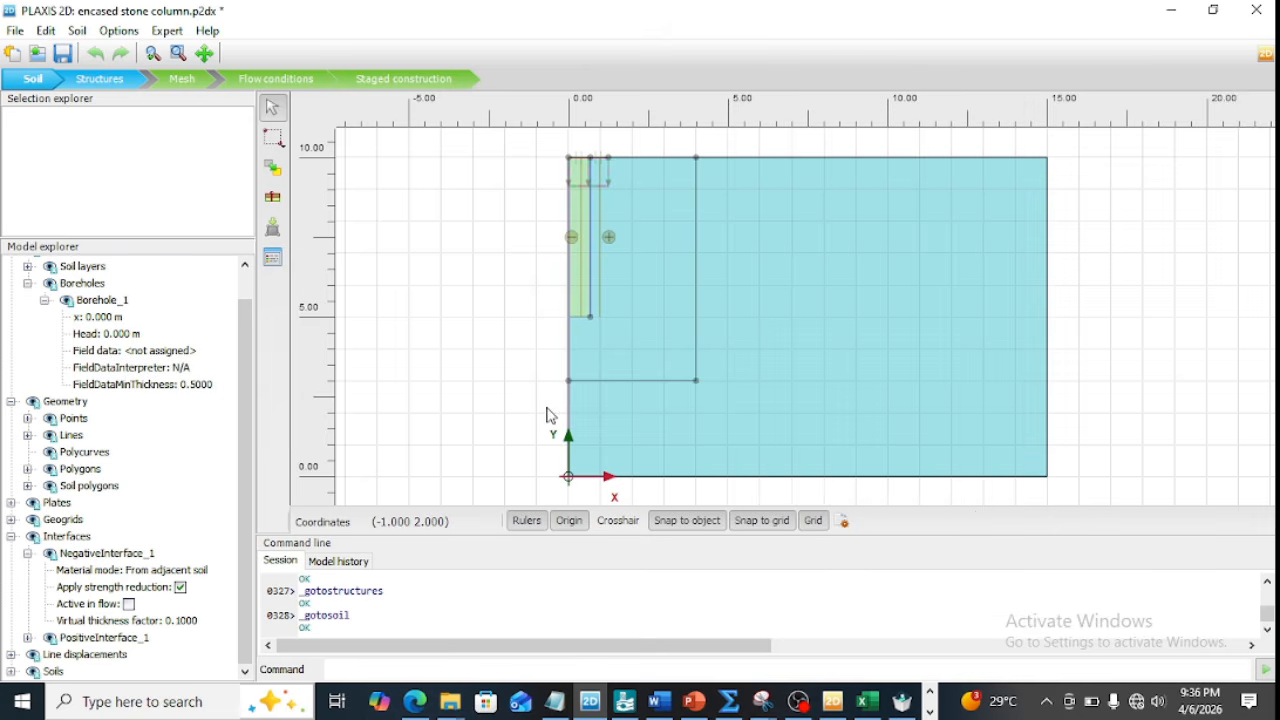
In Mesh mode, generate the mesh with Medium element distribution and enhanced mesh refinements.
{"action": "left_click", "coordinate": [180, 79]}
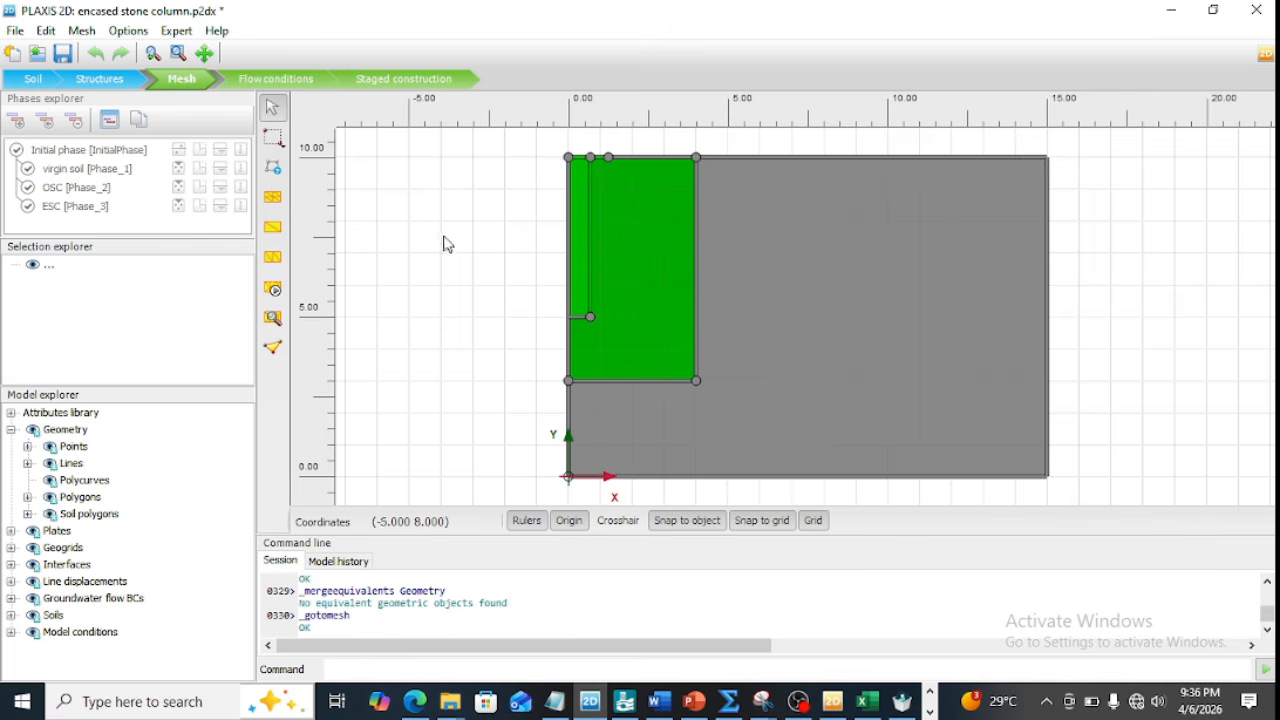
{"action": "left_click", "coordinate": [282, 289]}
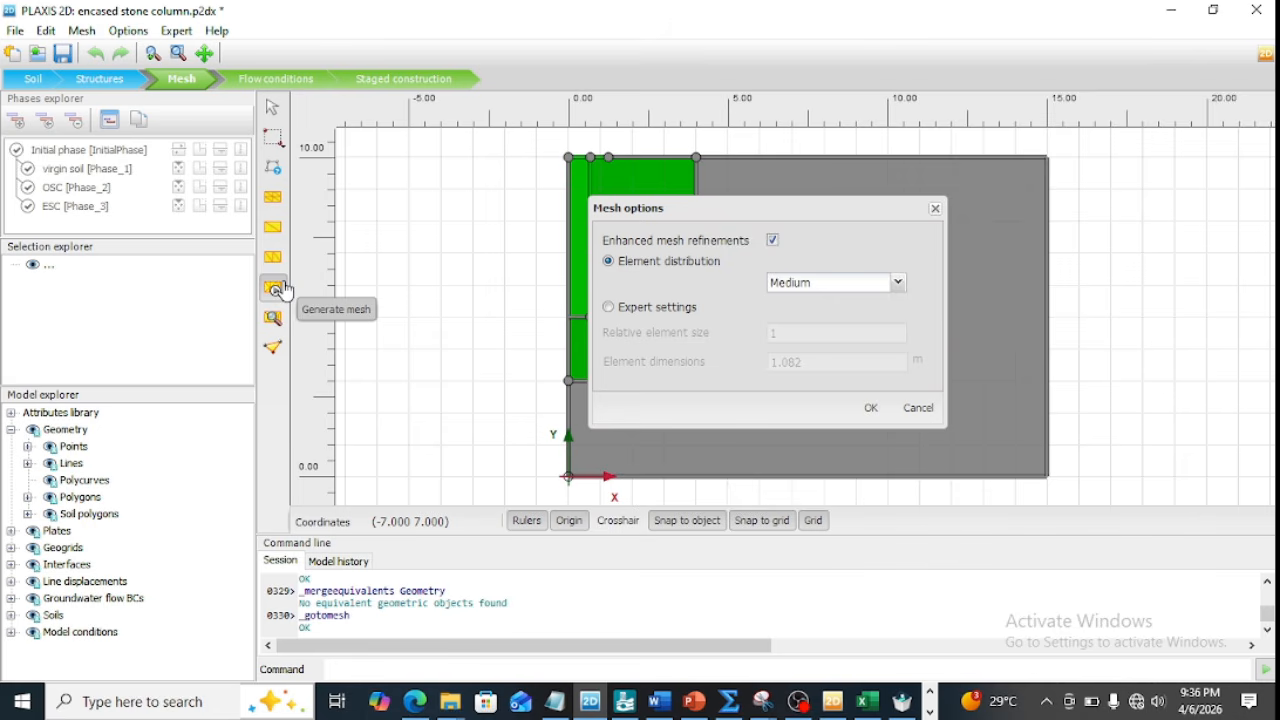
{"action": "left_click", "coordinate": [868, 410]}
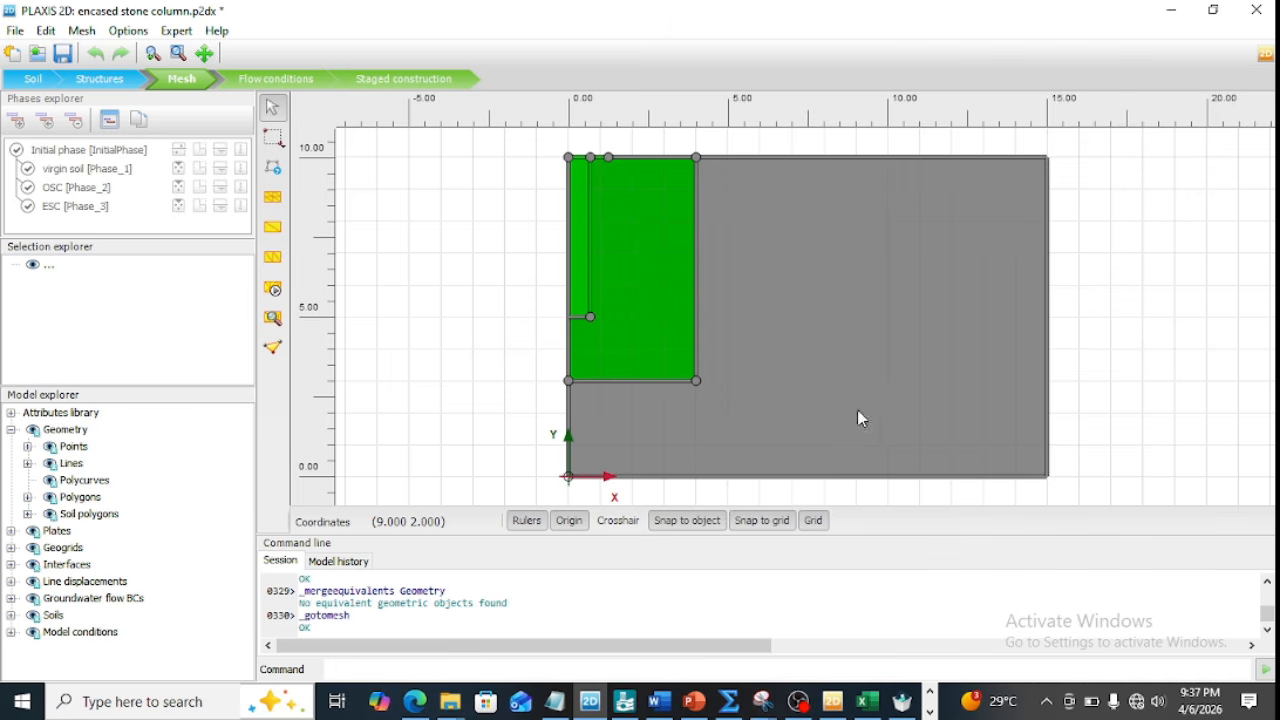
View the generated mesh in PLAXIS 2D Output, enlarging the connectivity plot area, and close the mesh view.
{"action": "left_click", "coordinate": [272, 320]}
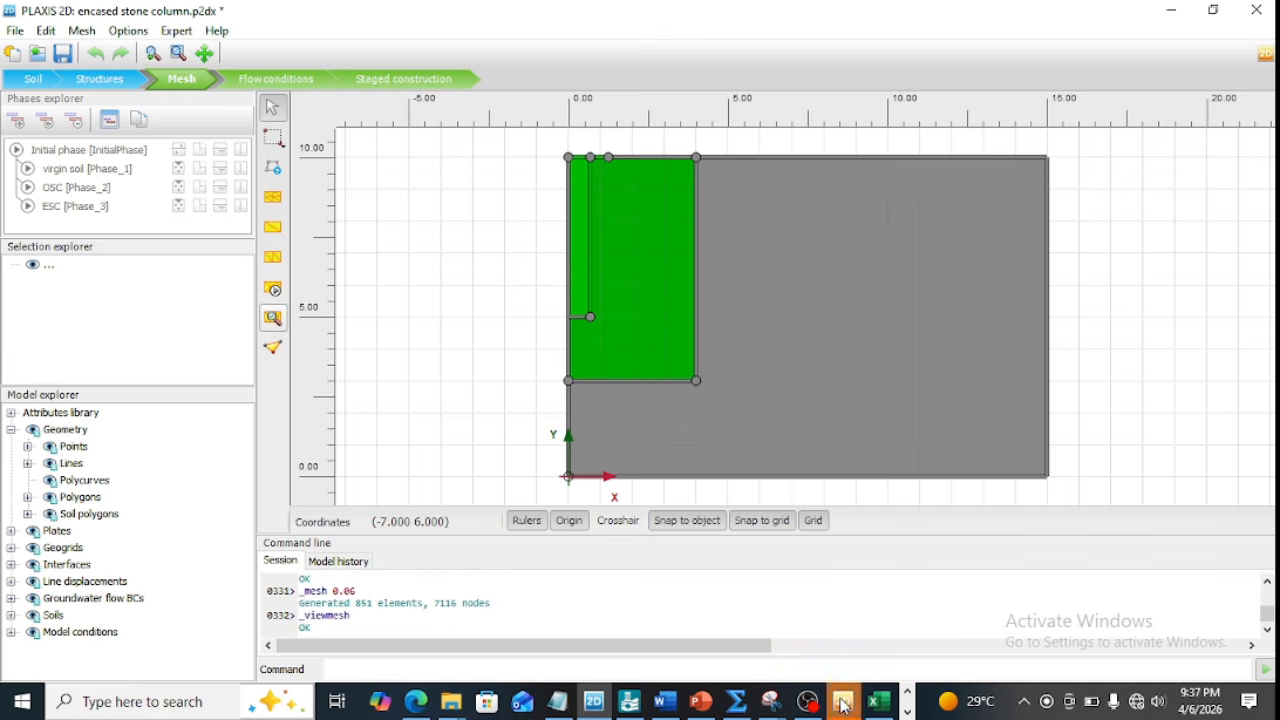
{"action": "left_click", "coordinate": [843, 703]}
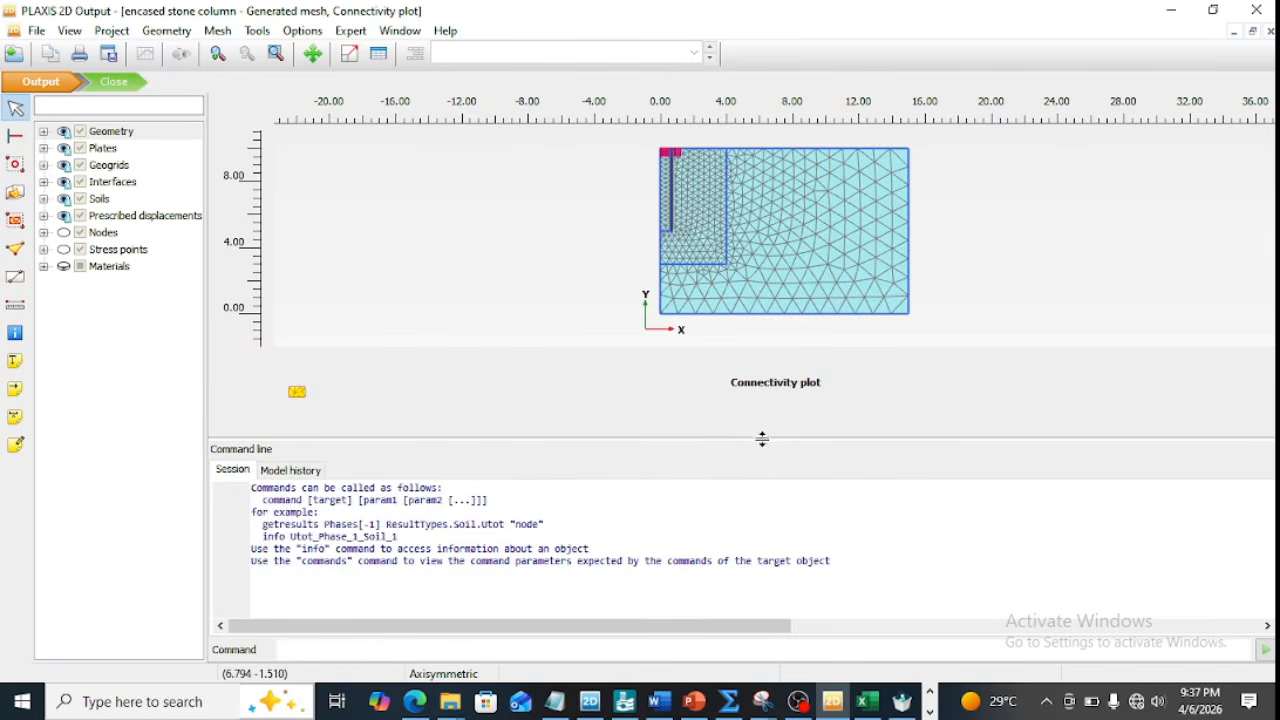
{"action": "left_click_drag", "start_coordinate": [762, 440], "coordinate": [783, 600]}
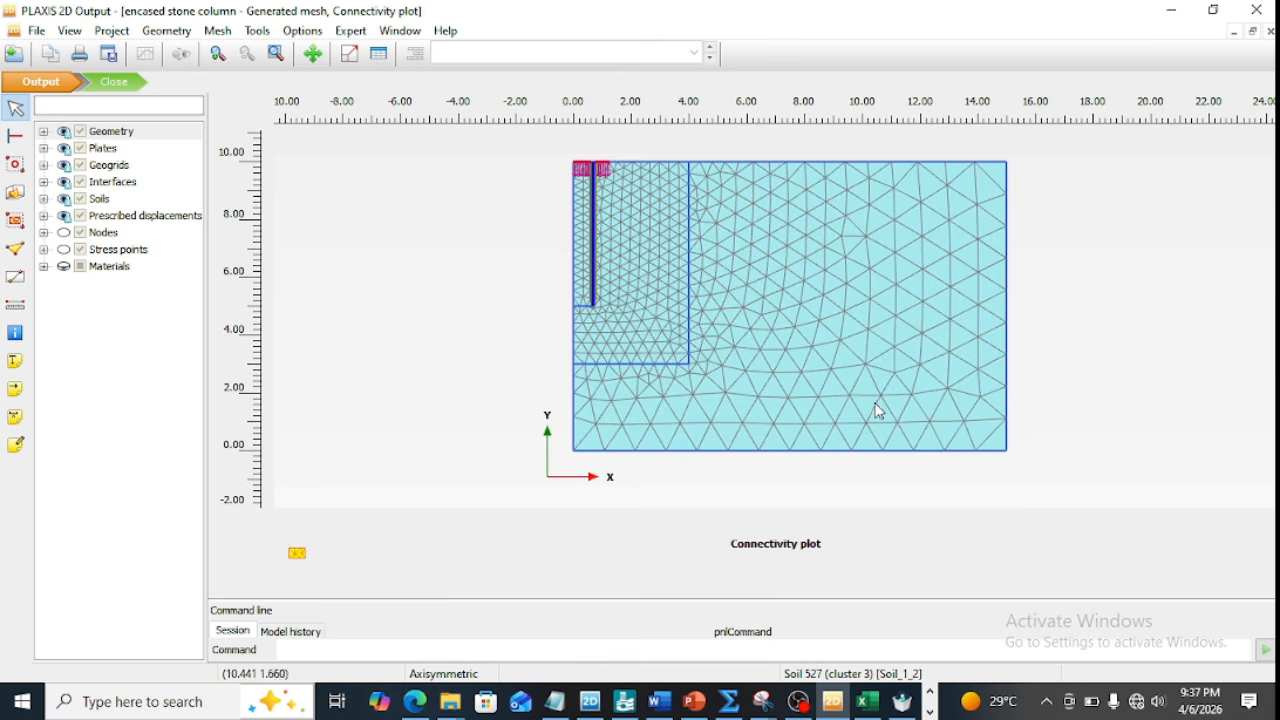
{"action": "left_click", "coordinate": [117, 82]}
{"action": "left_click", "coordinate": [117, 82]}
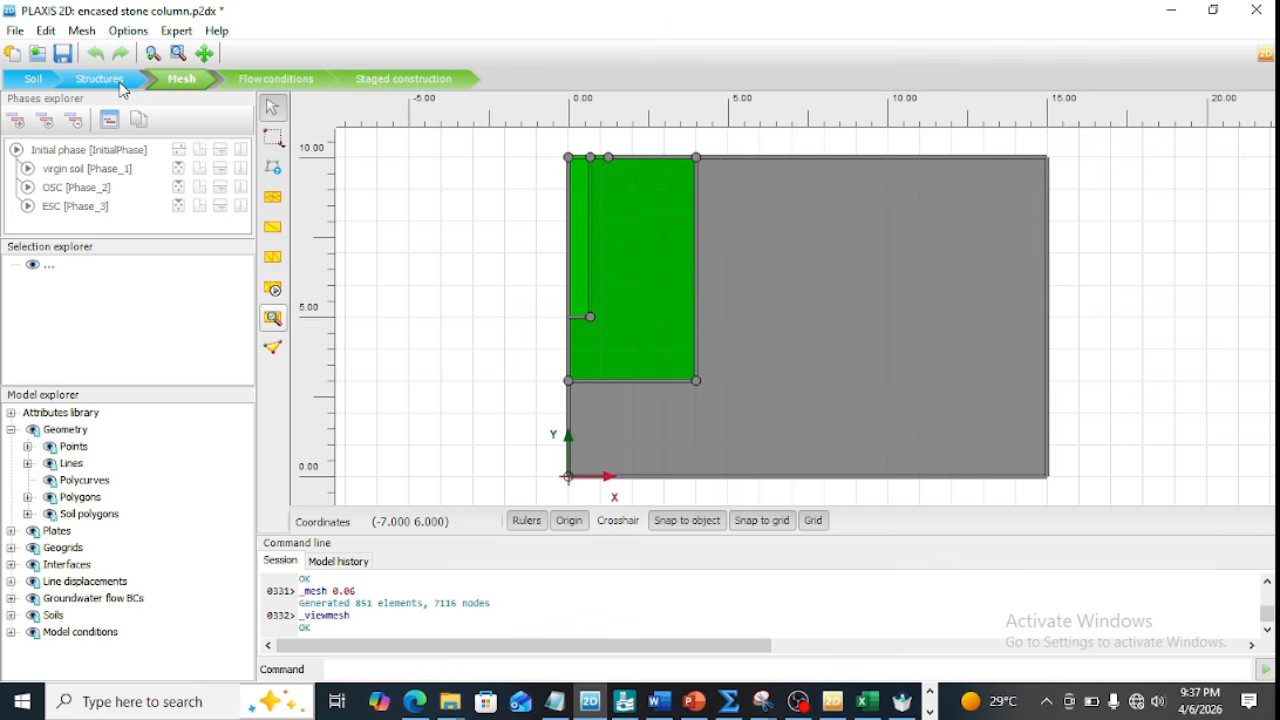
Select the soil node closest to X 0, Y 10 m as a pre-calculation curve point and update the model with it.
{"action": "left_click", "coordinate": [278, 352]}
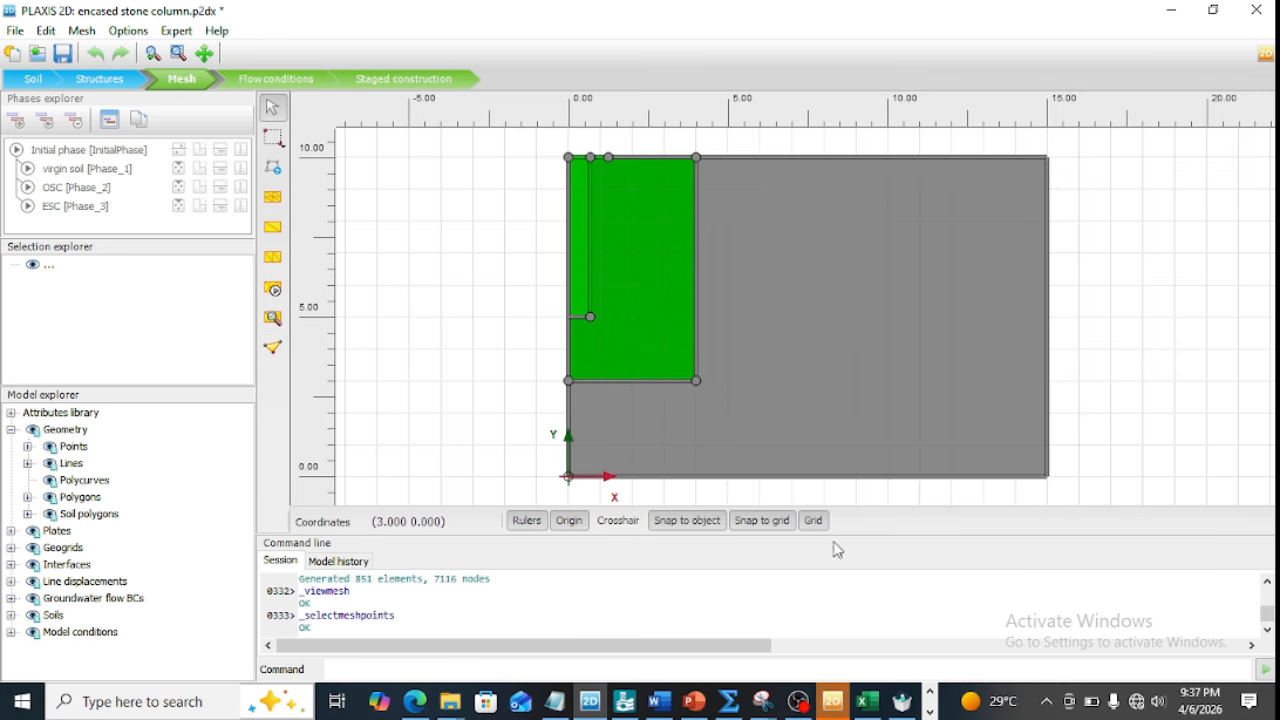
{"action": "mouse_move", "coordinate": [835, 708]}
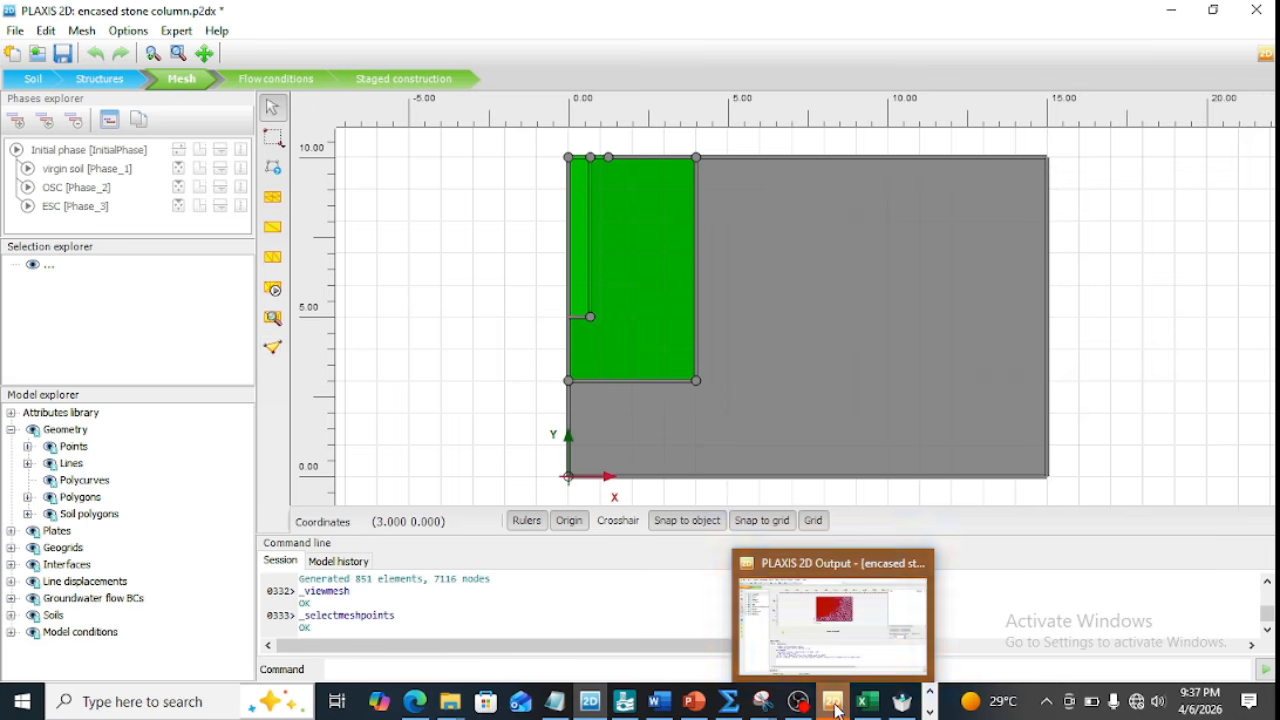
{"action": "left_click", "coordinate": [850, 640]}
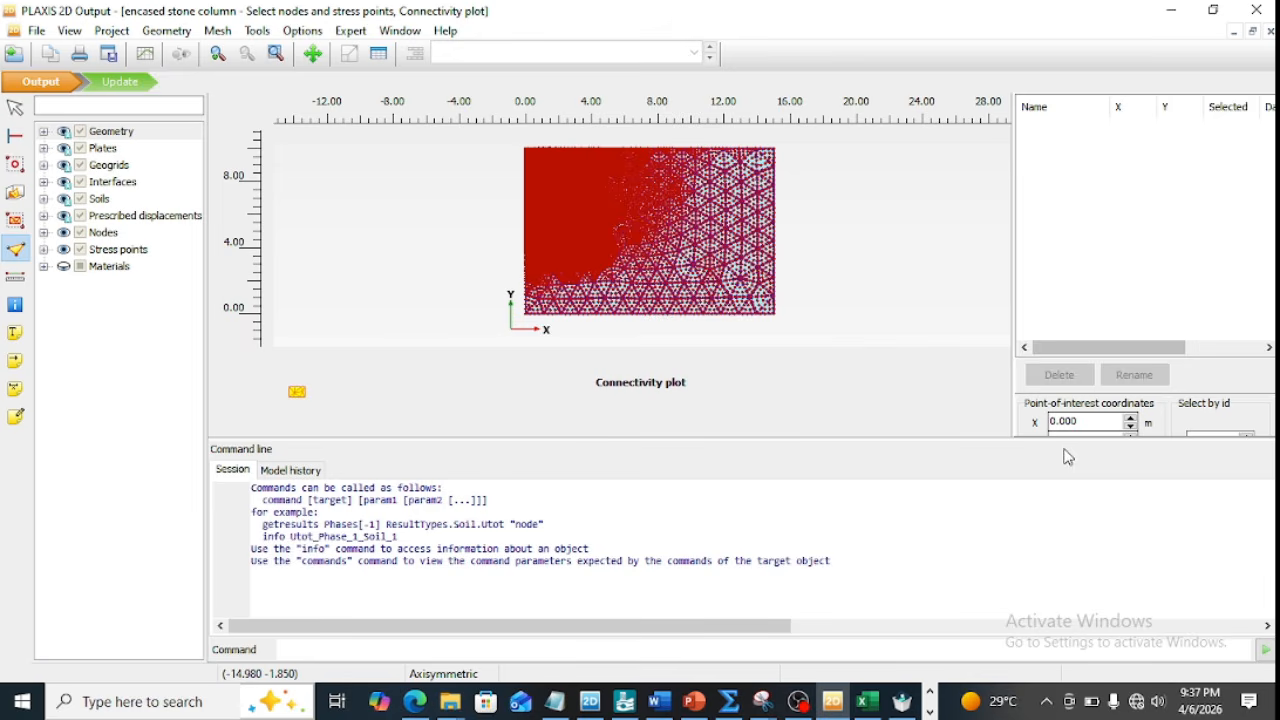
{"action": "left_click_drag", "start_coordinate": [991, 439], "coordinate": [1020, 606]}
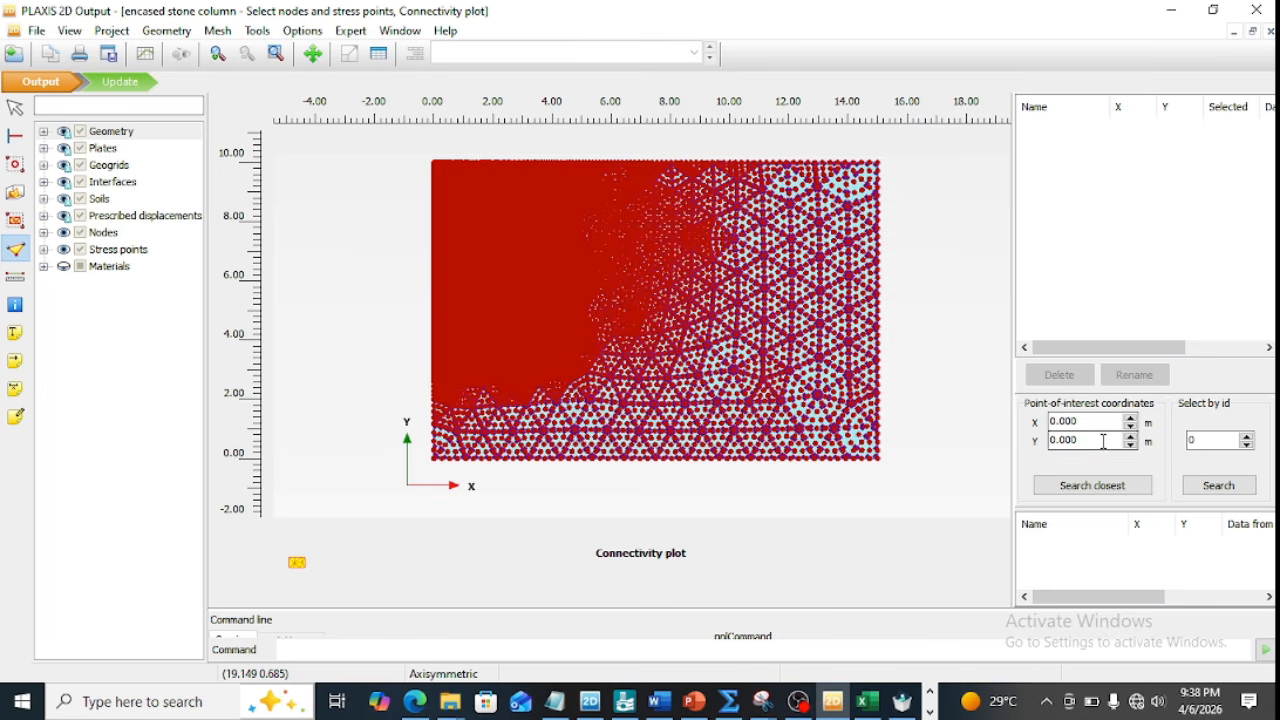
{"action": "left_click_drag", "start_coordinate": [1106, 442], "coordinate": [1015, 444]}
{"action": "type", "text": "10"}
{"action": "left_click", "coordinate": [1057, 490]}
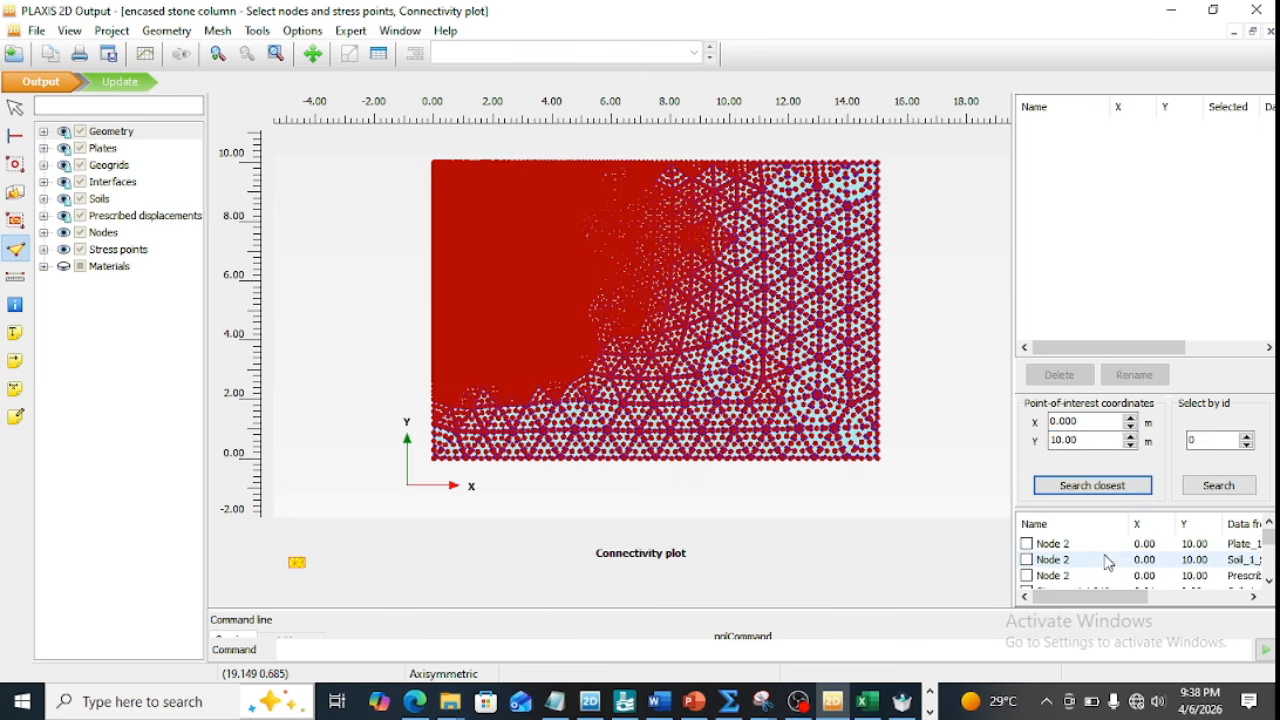
{"action": "left_click", "coordinate": [1027, 560]}
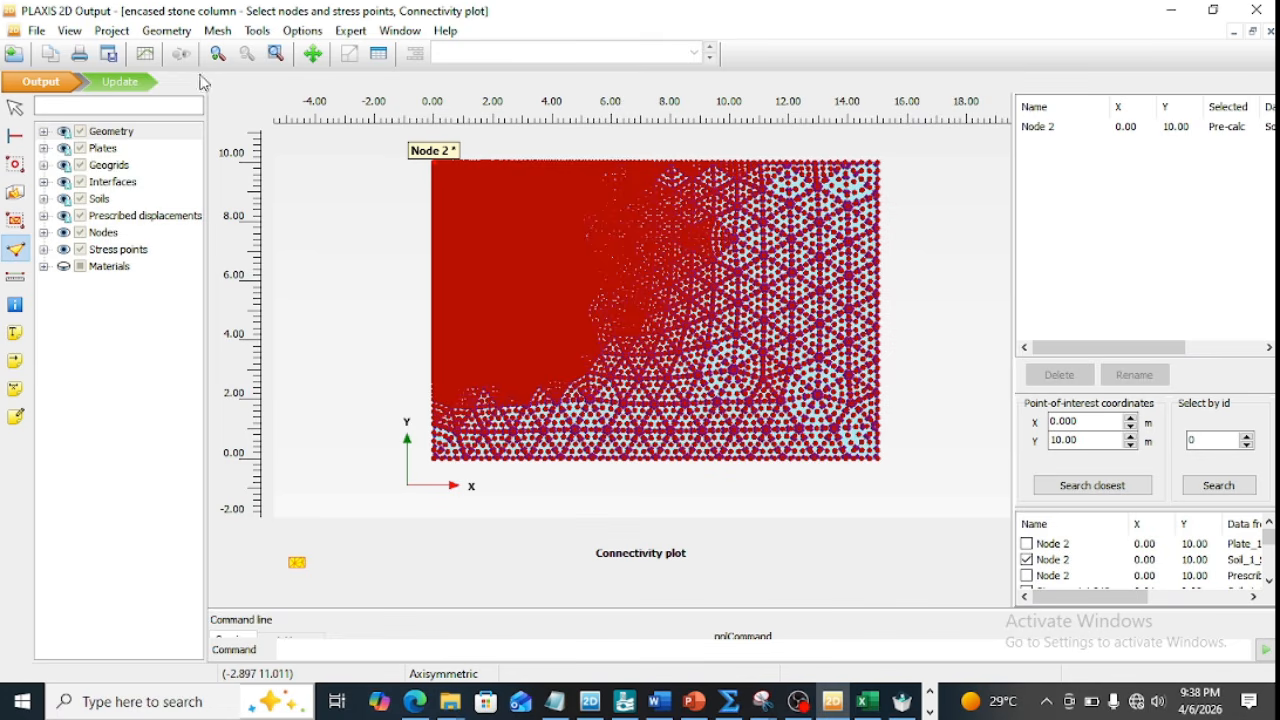
{"action": "left_click", "coordinate": [116, 83]}
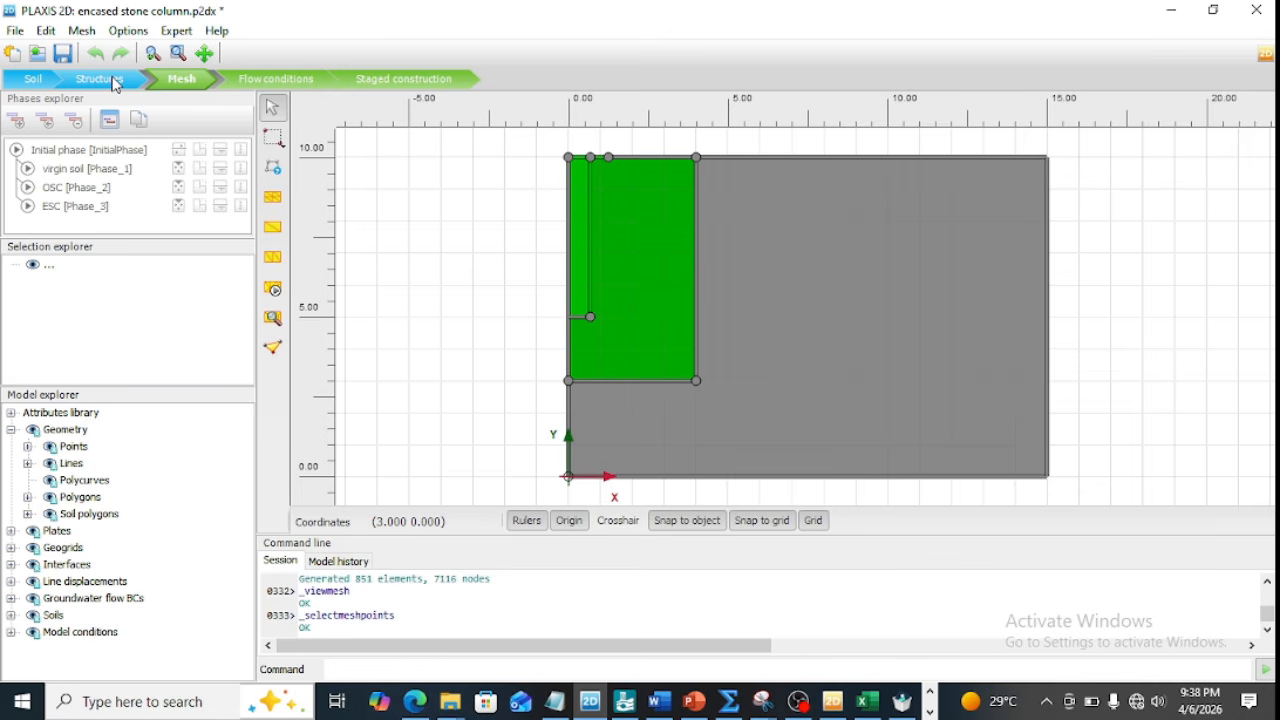
In Staged construction mode, review the active elements of the virgin soil, OSC and ESC phases in turn.
{"action": "left_click", "coordinate": [375, 89]}
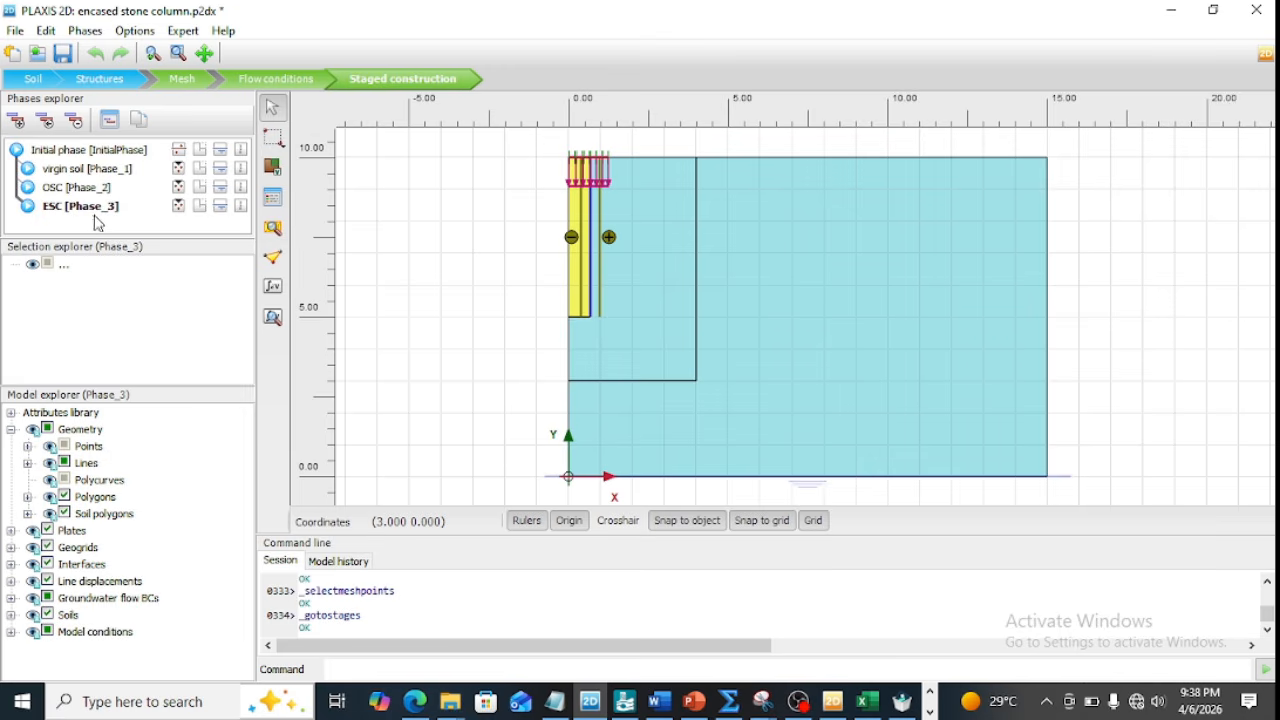
{"action": "left_click", "coordinate": [89, 169]}
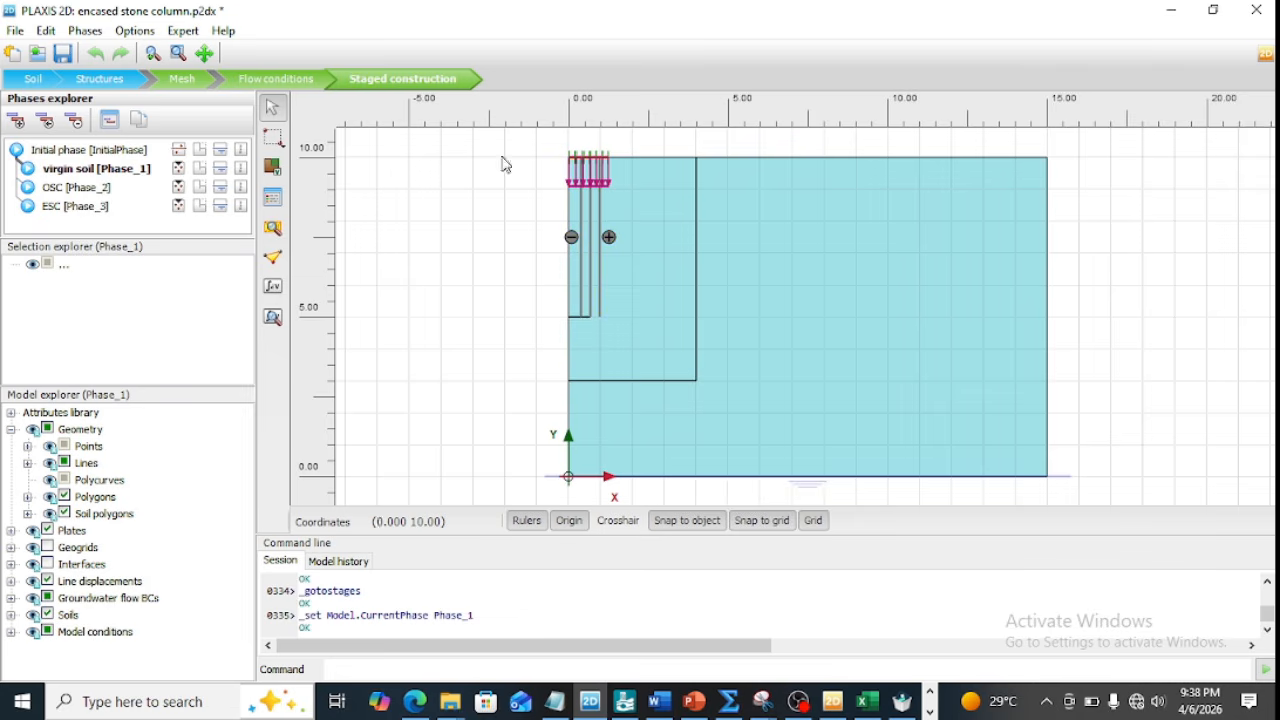
{"action": "left_click", "coordinate": [95, 192]}
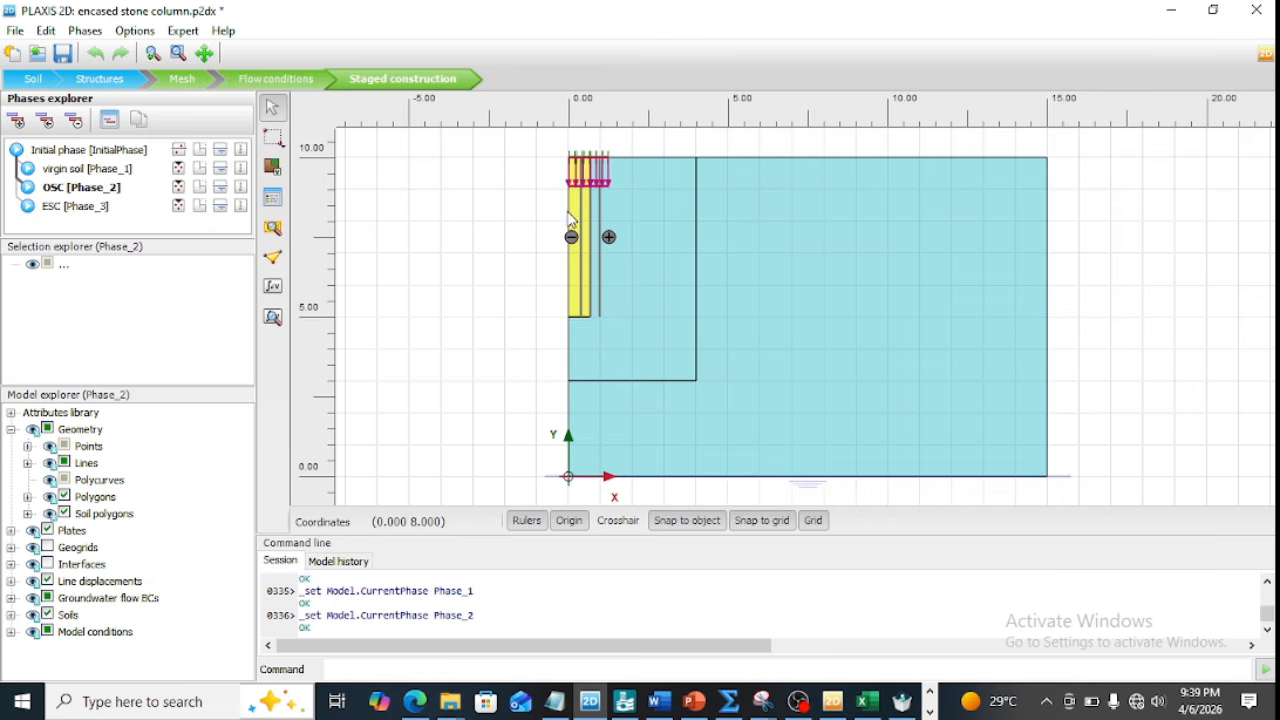
{"action": "left_click", "coordinate": [84, 207]}
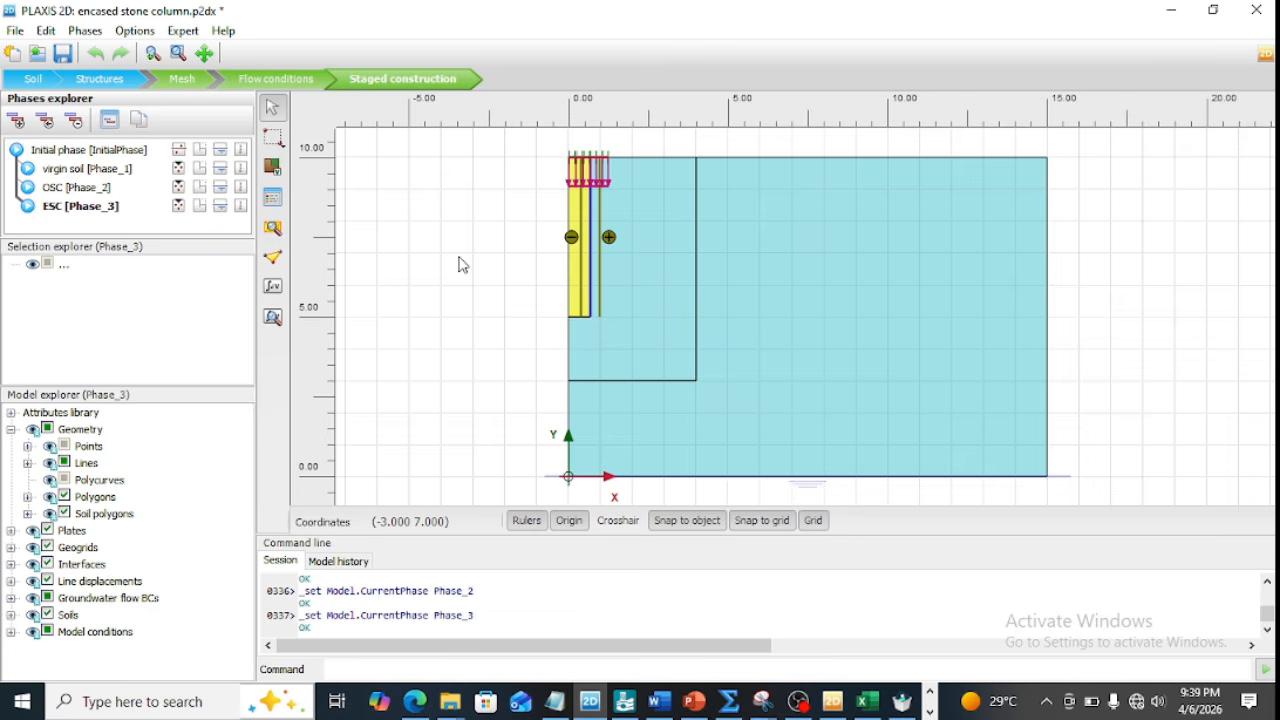
Calculate all the construction phases and open the calculation results of the ESC phase in PLAXIS 2D Output.
{"action": "left_click", "coordinate": [275, 289]}
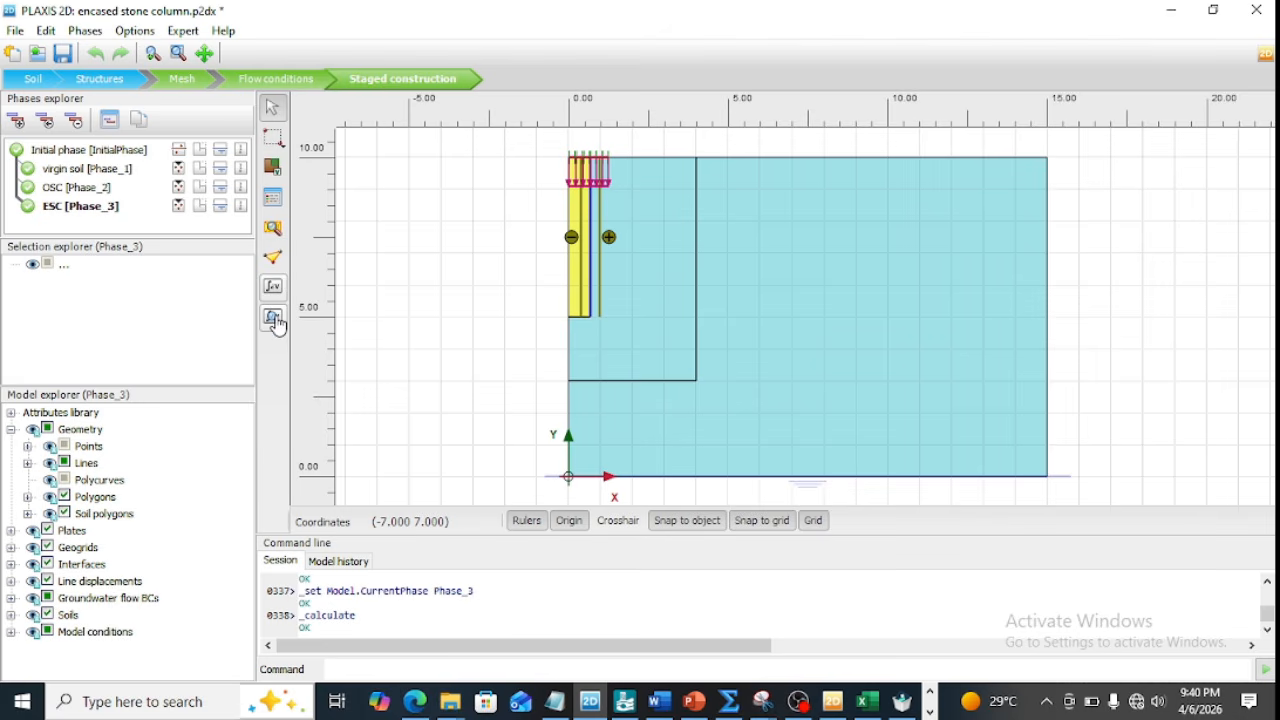
{"action": "left_click", "coordinate": [274, 319]}
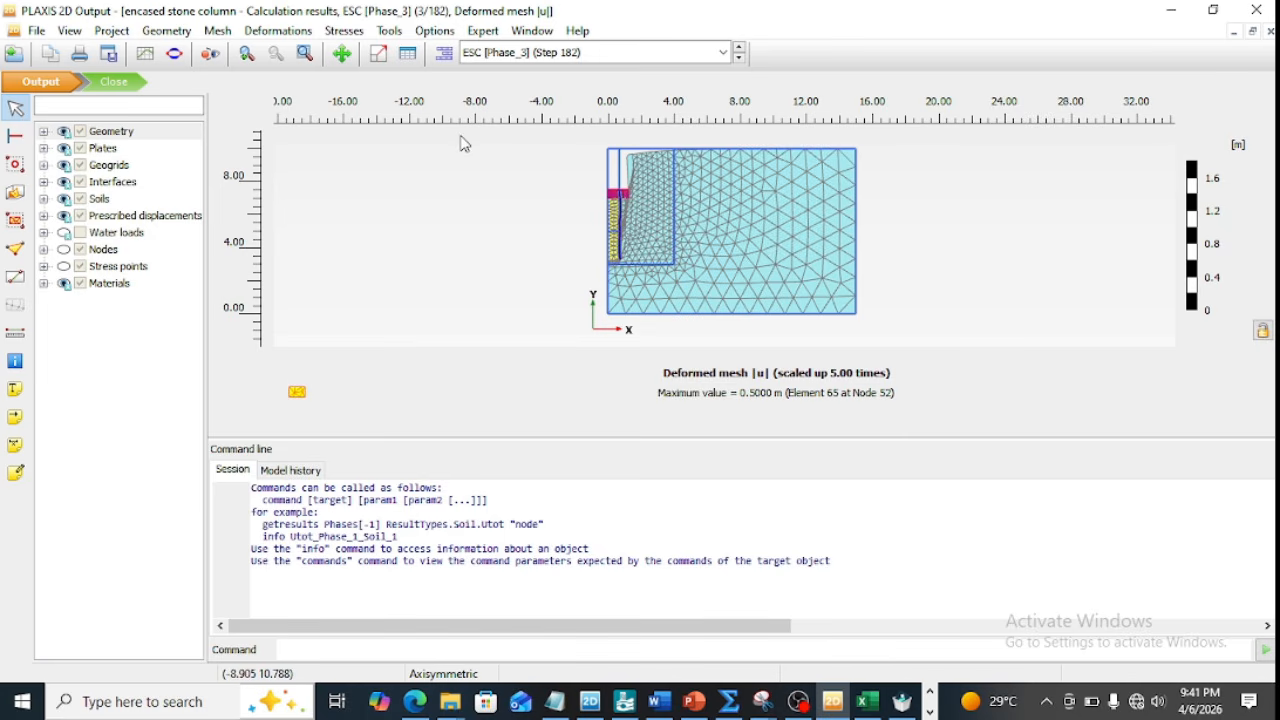
Create a new chart in the Curves manager and assign the project force Fy to its X-axis.
{"action": "left_click", "coordinate": [145, 55]}
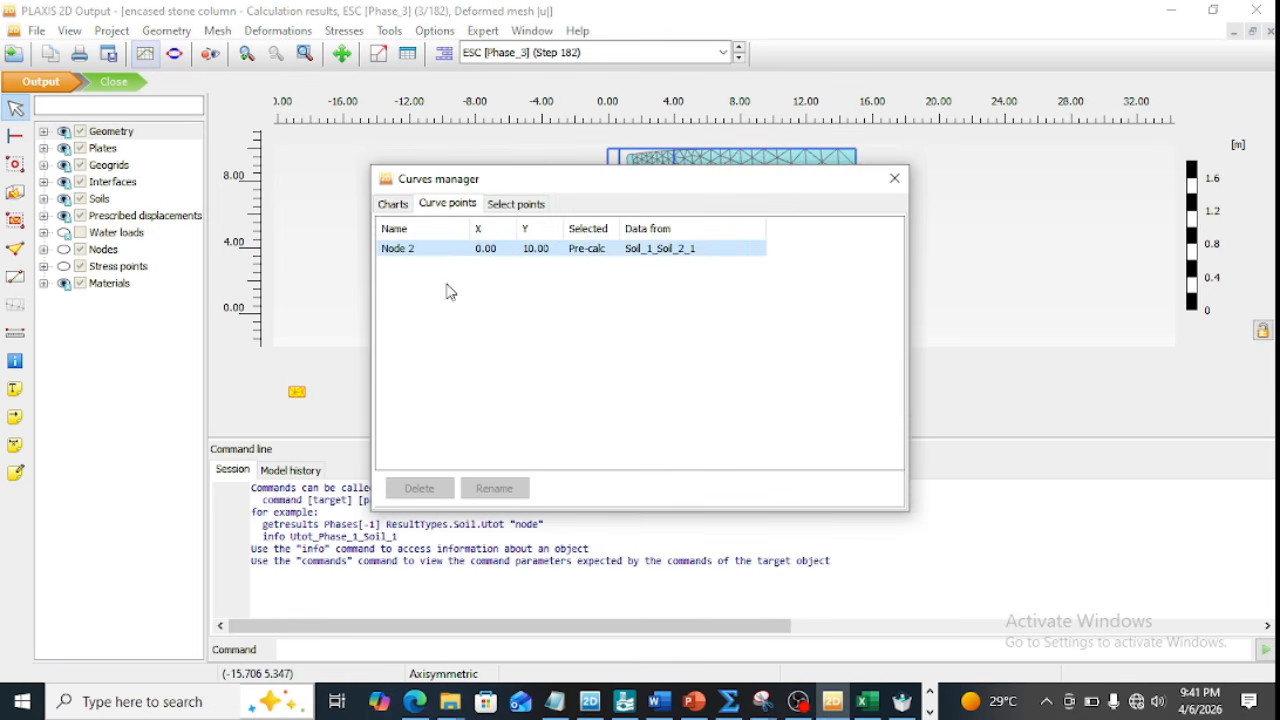
{"action": "left_click", "coordinate": [396, 204]}
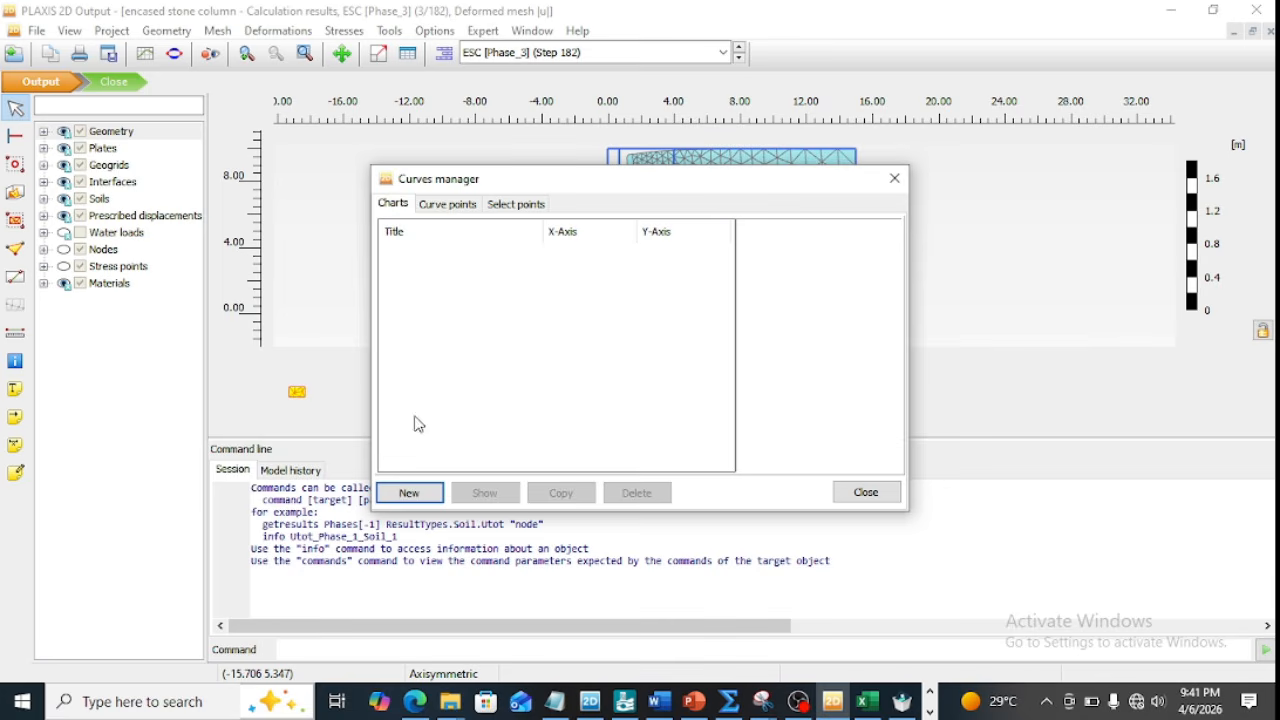
{"action": "left_click", "coordinate": [411, 492]}
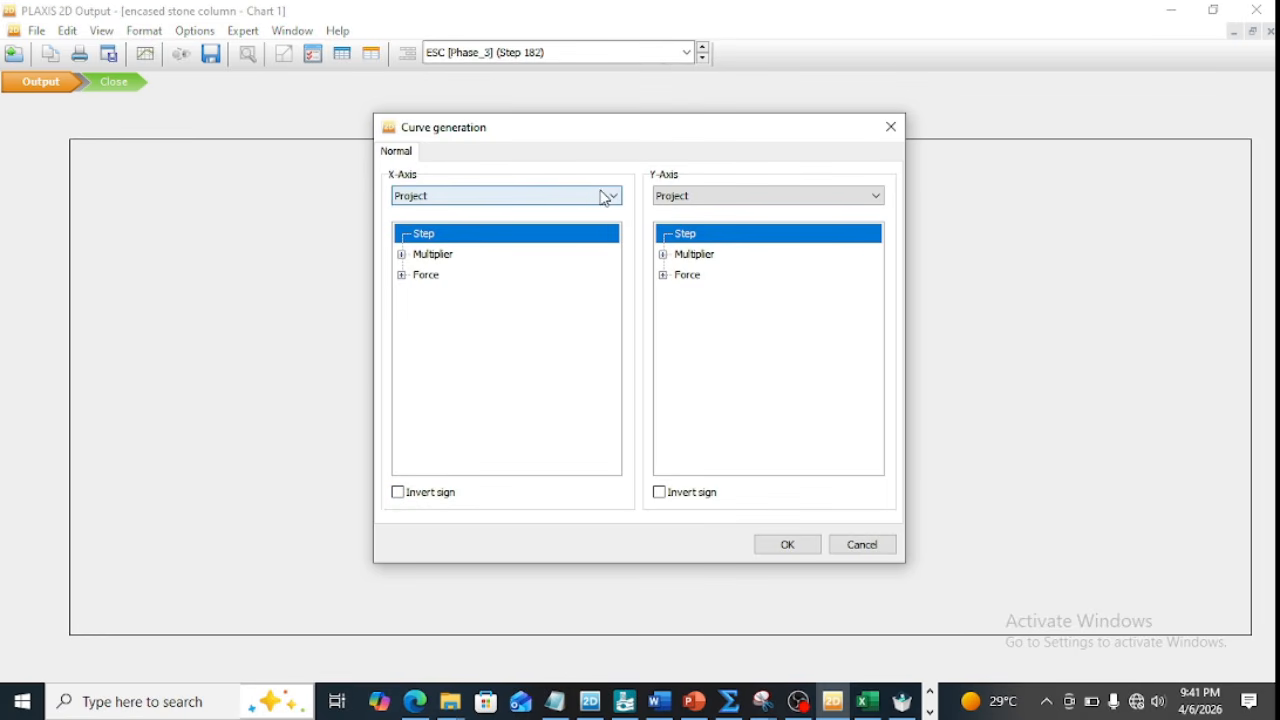
{"action": "left_click", "coordinate": [401, 257]}
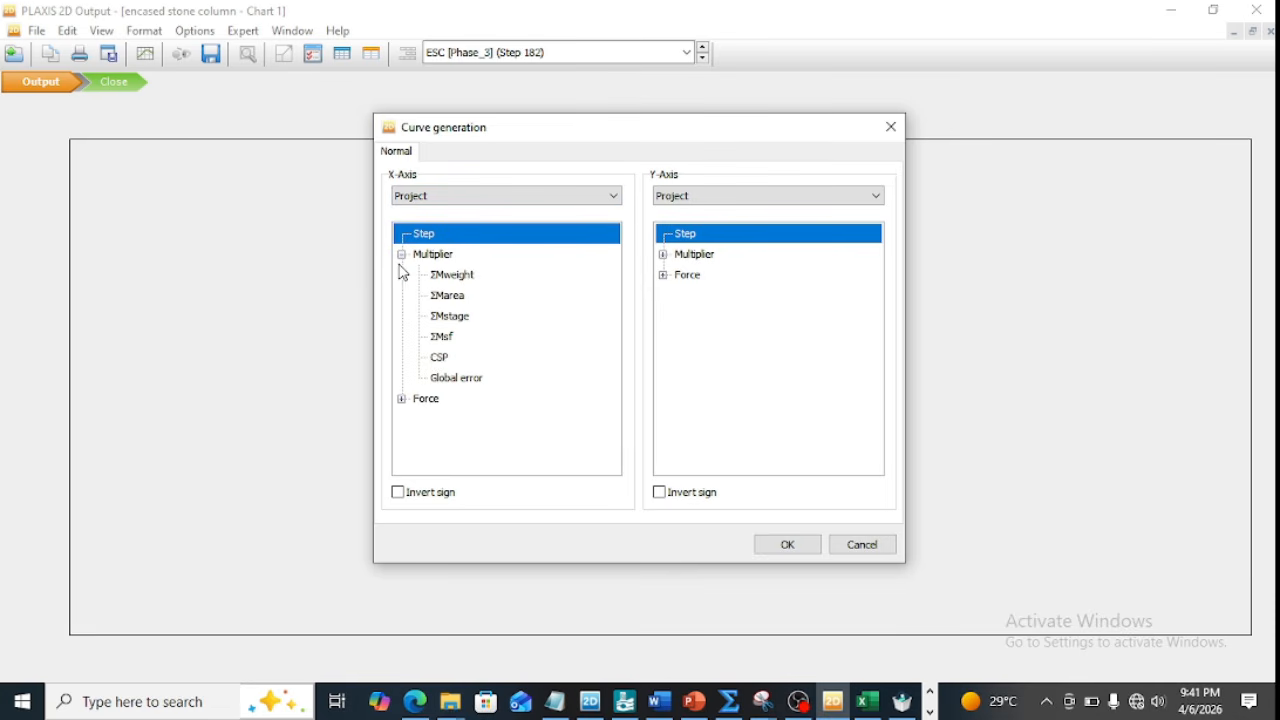
{"action": "left_click", "coordinate": [401, 400]}
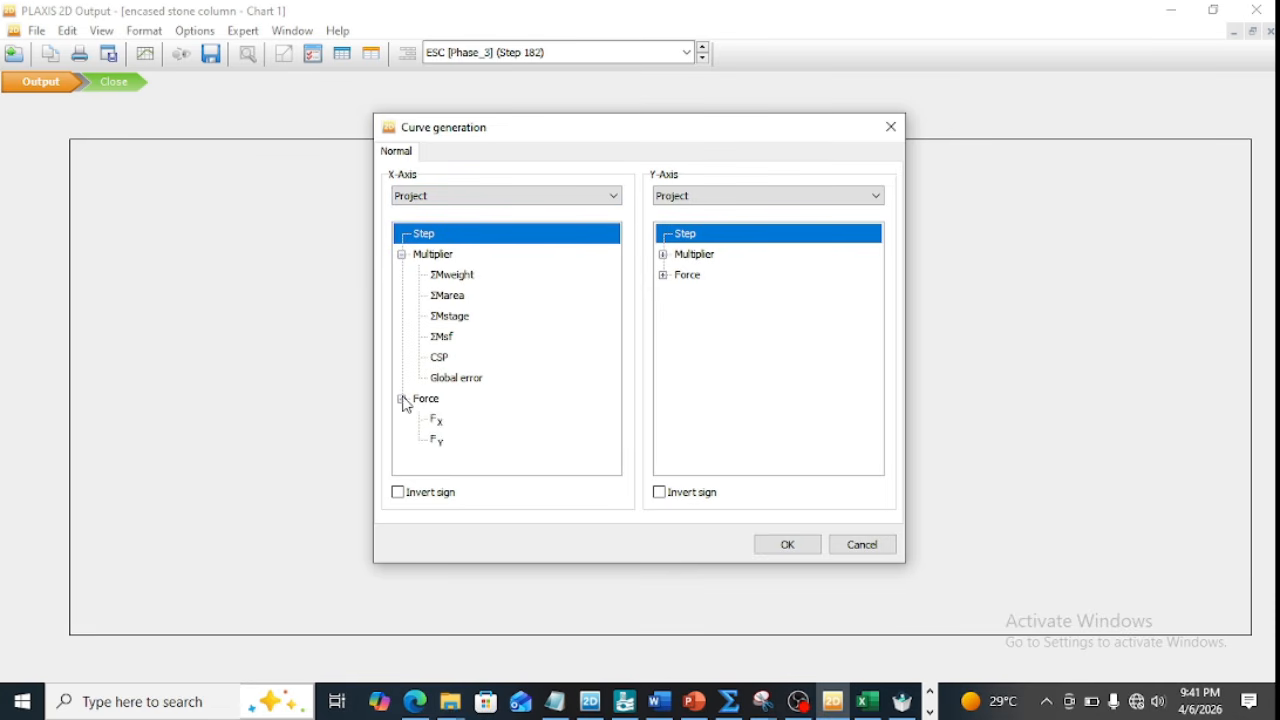
{"action": "left_click", "coordinate": [437, 441]}
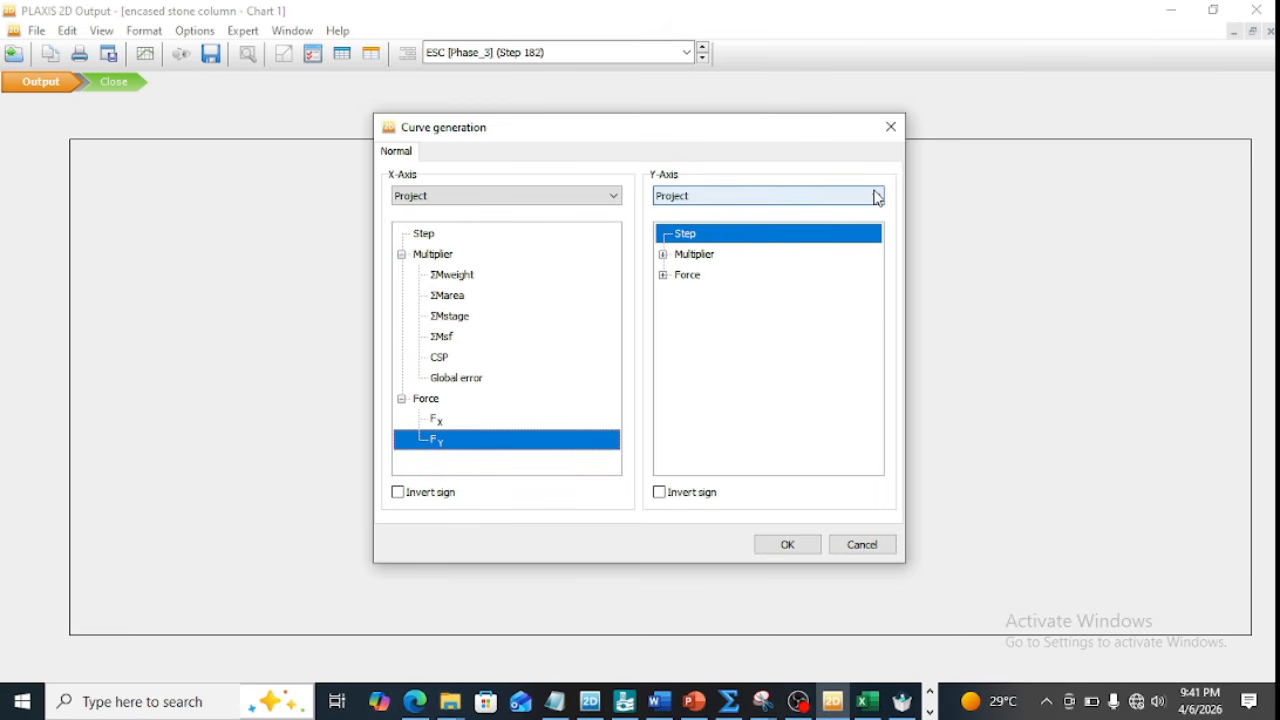
Assign the vertical total displacement uy of the node at (0, 10) to the chart's Y-axis and generate the curve.
{"action": "left_click", "coordinate": [876, 196]}
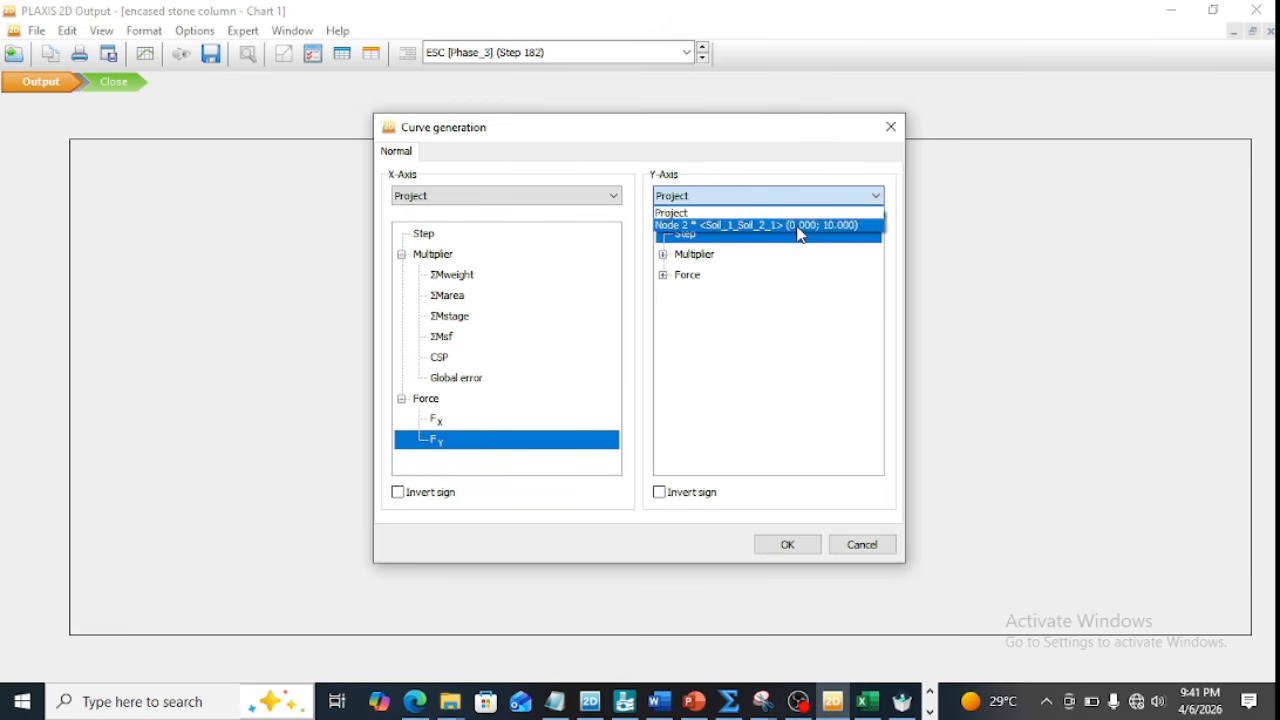
{"action": "left_click", "coordinate": [798, 228]}
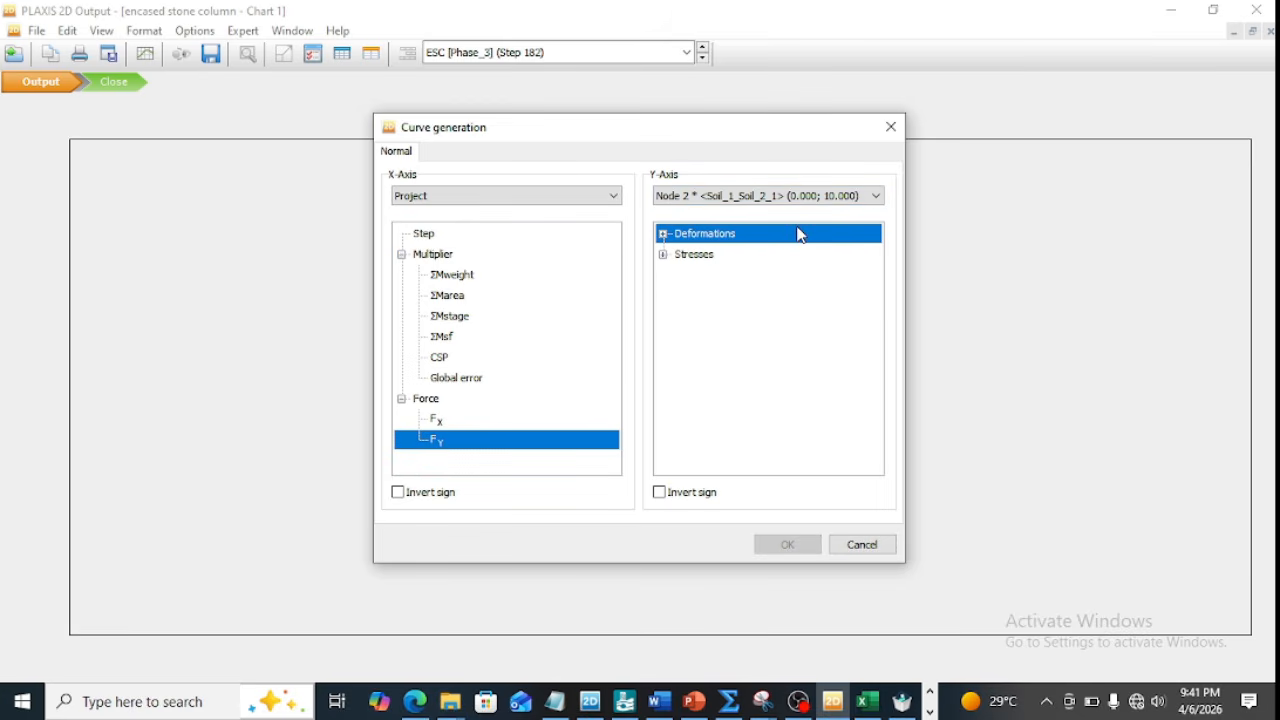
{"action": "left_click", "coordinate": [662, 234]}
{"action": "left_click", "coordinate": [680, 255]}
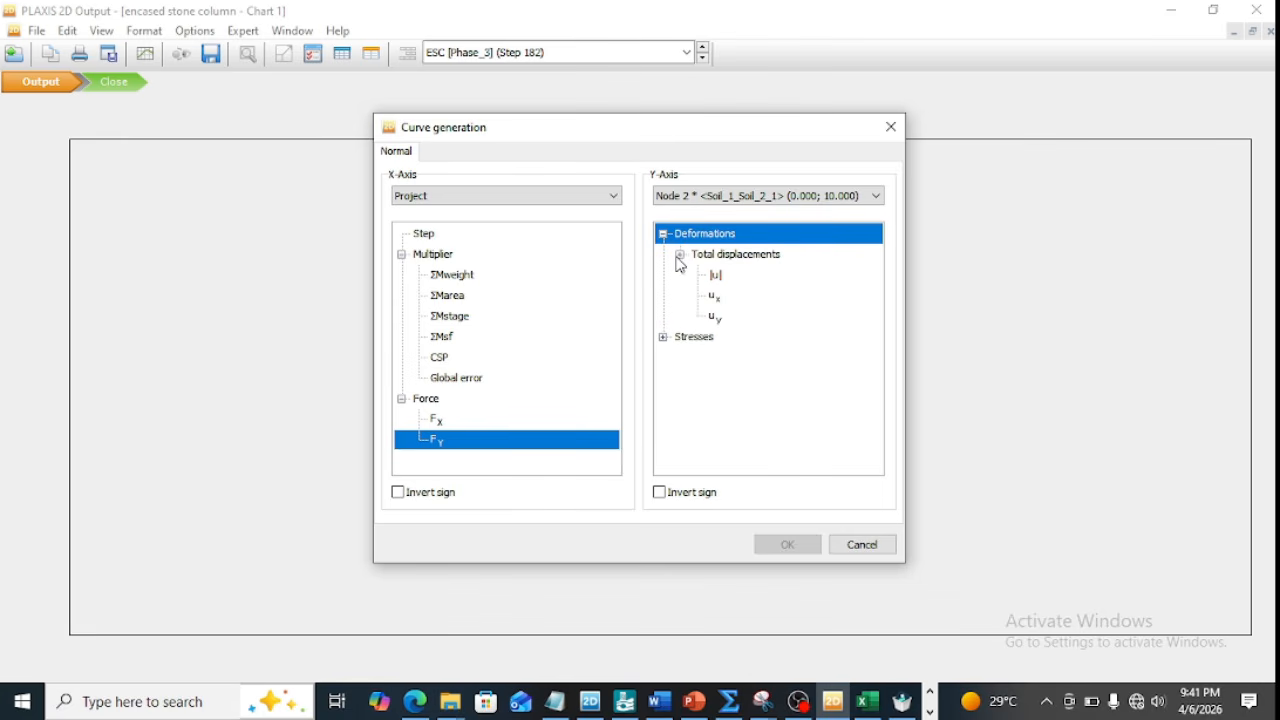
{"action": "left_click", "coordinate": [716, 318]}
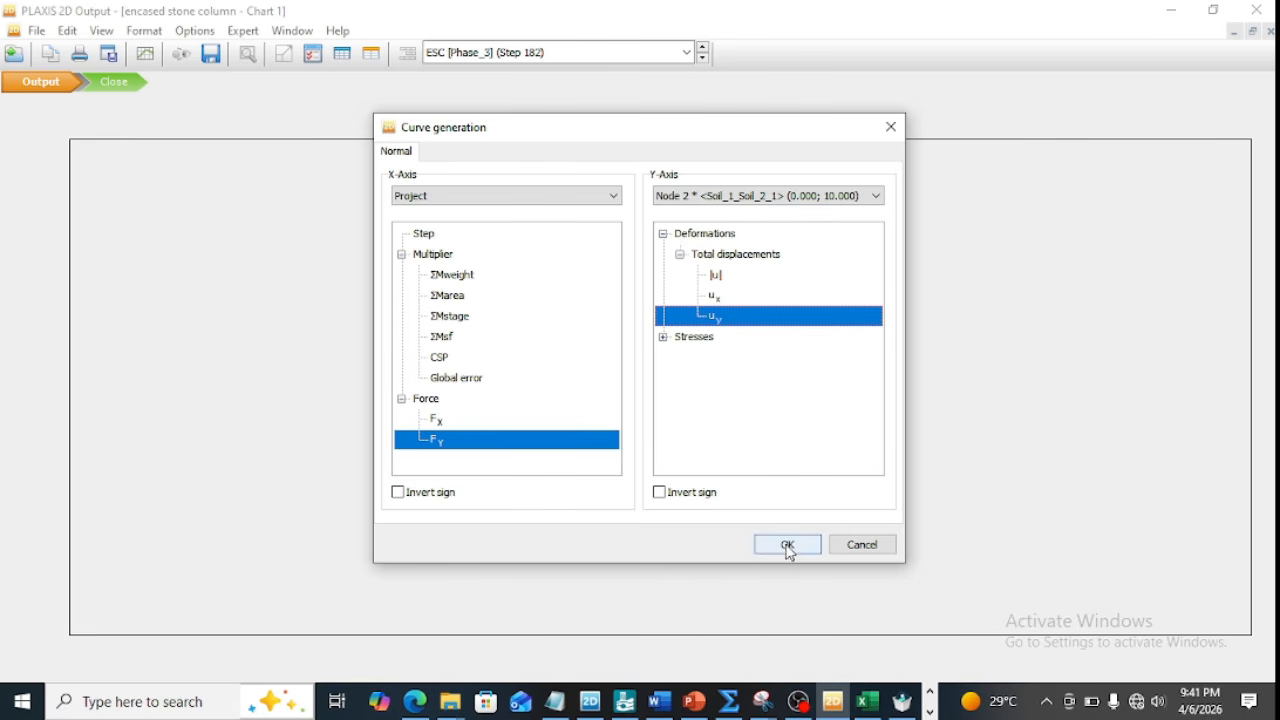
{"action": "left_click", "coordinate": [788, 551]}
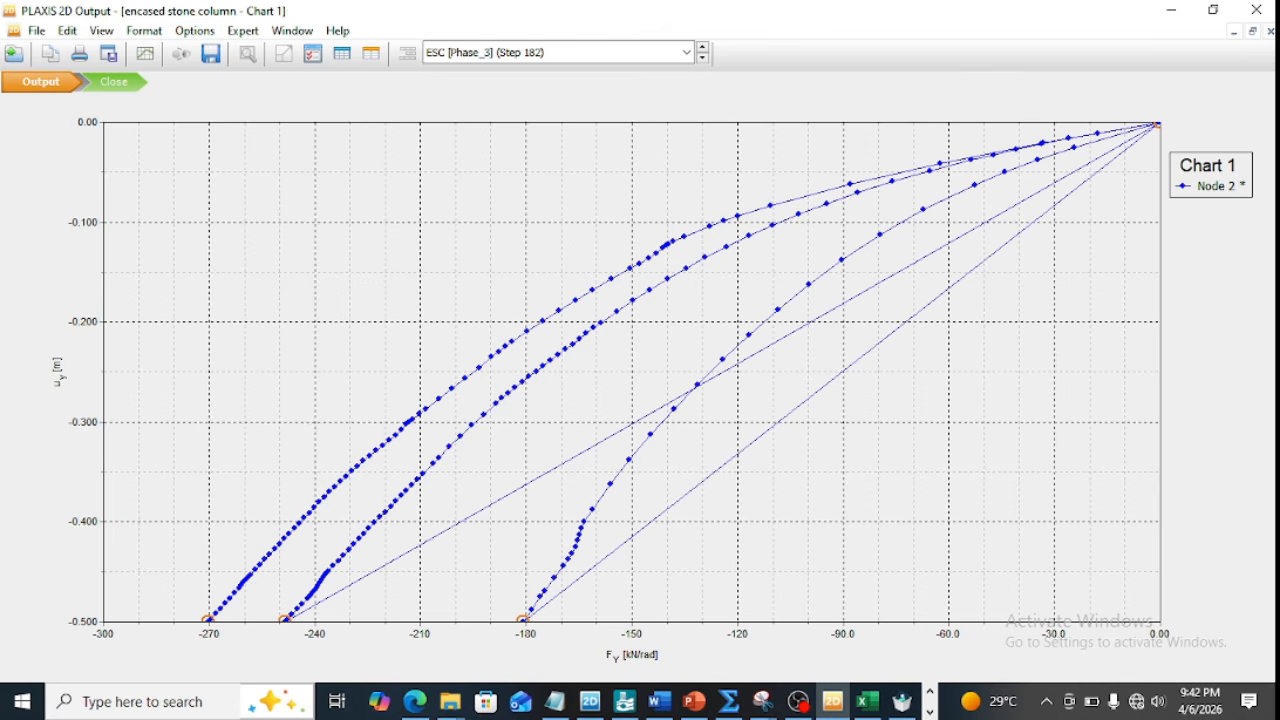
Close the force-displacement chart without saving it and shrink the command line area to enlarge the deformed mesh view.
{"action": "left_click", "coordinate": [1270, 32]}
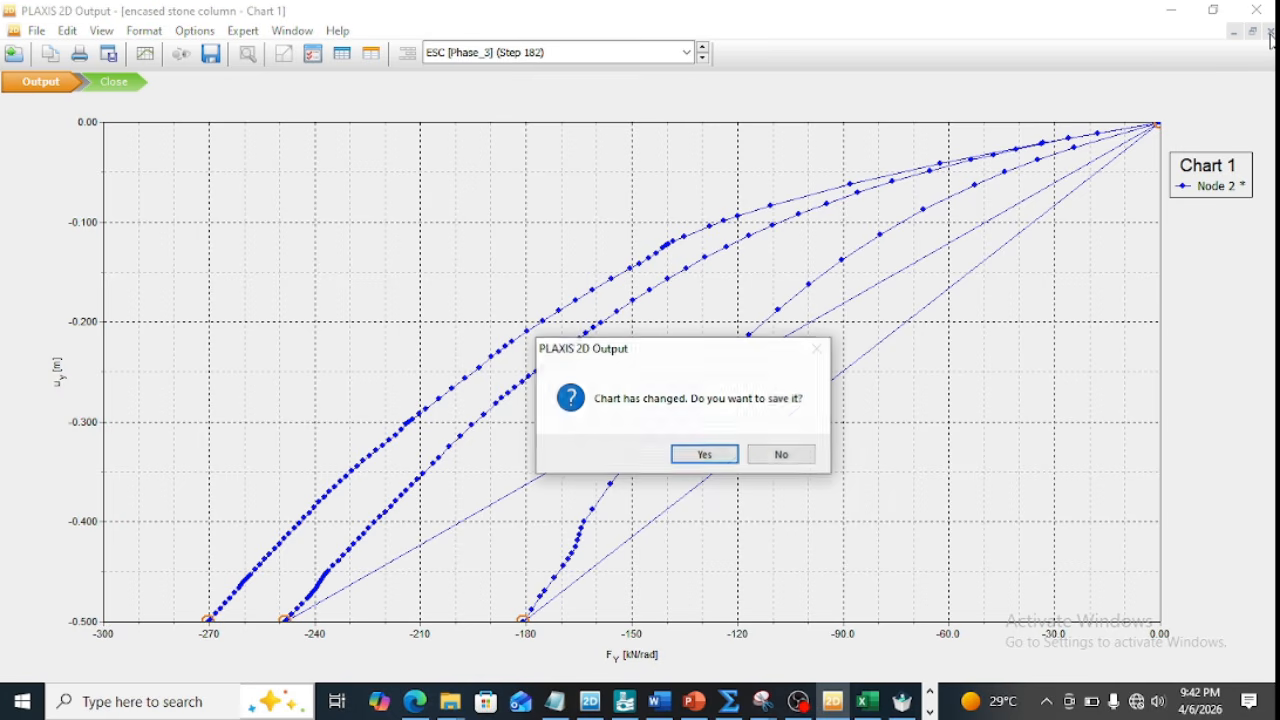
{"action": "left_click", "coordinate": [785, 455]}
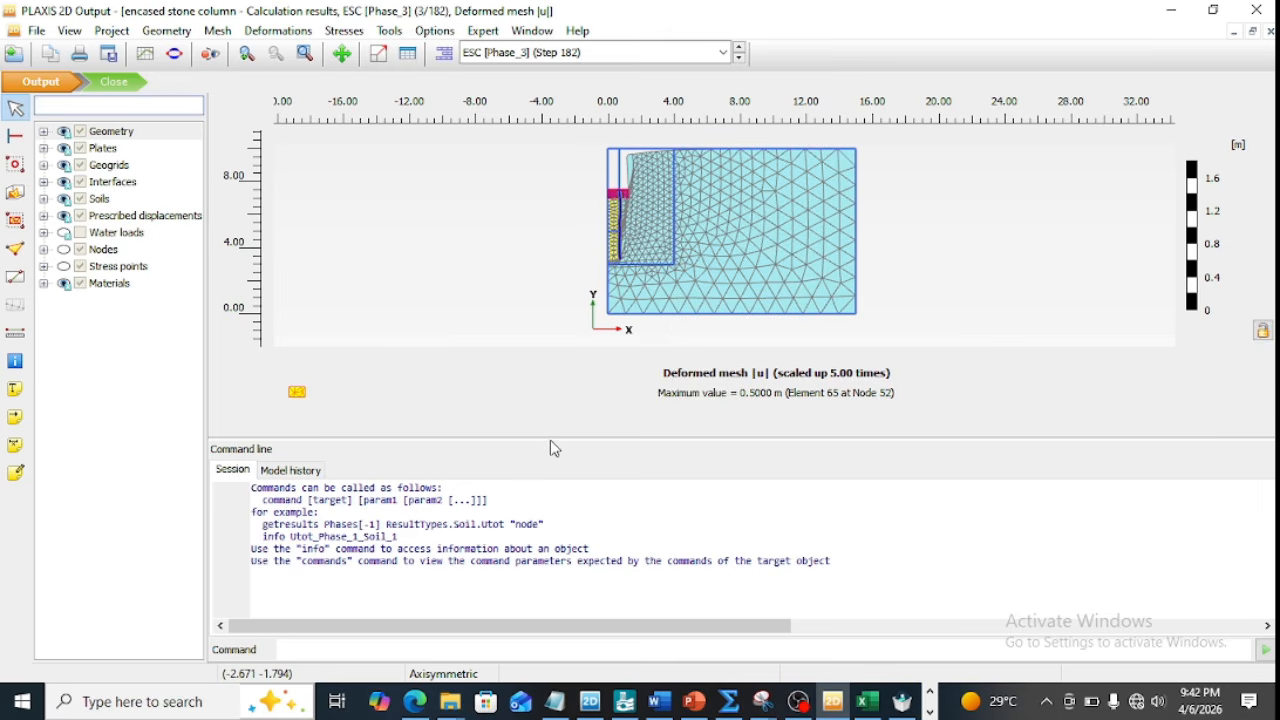
{"action": "left_click_drag", "start_coordinate": [550, 438], "coordinate": [558, 596]}
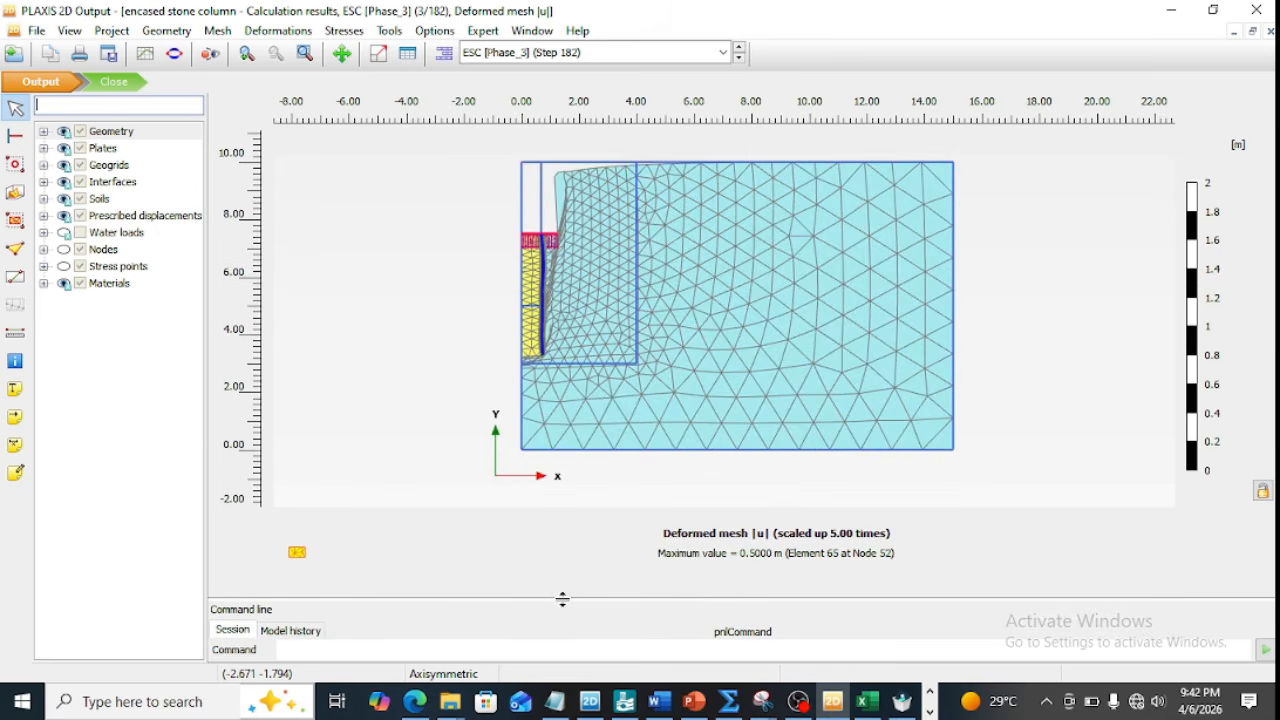
Compare the deformed mesh around the stone column in the OSC phase with that in the ESC phase.
{"action": "left_click", "coordinate": [724, 54]}
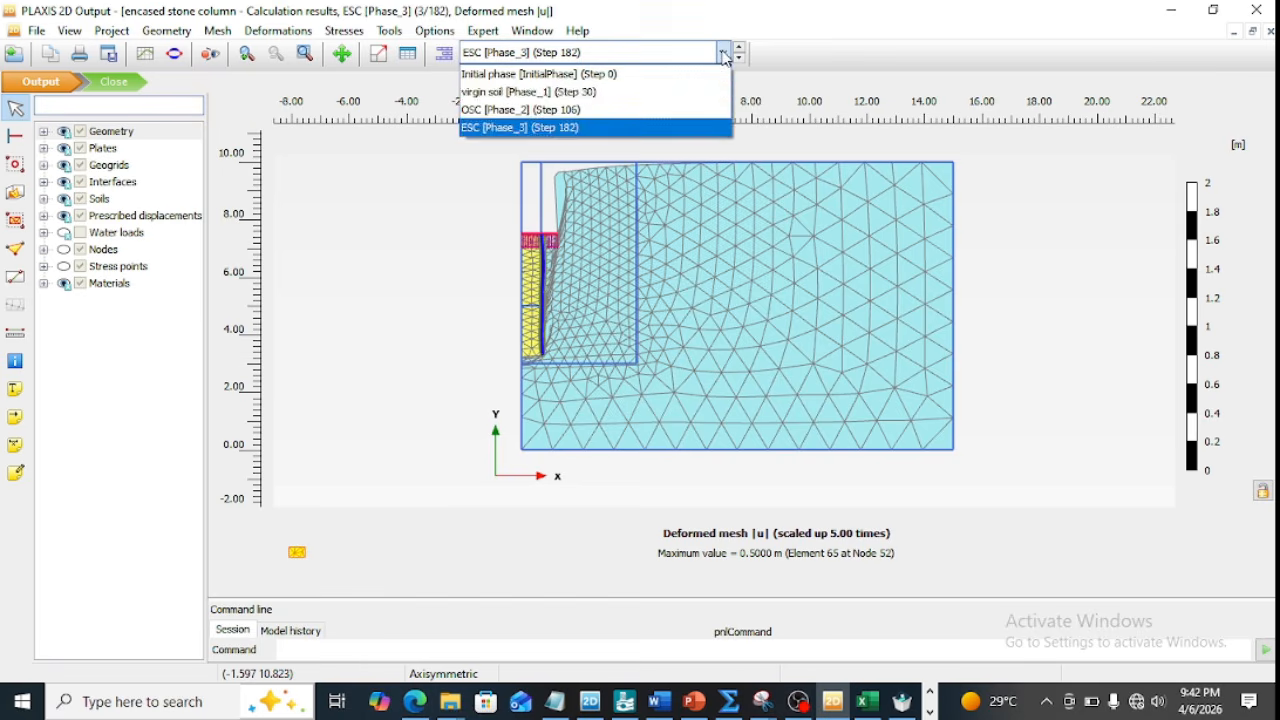
{"action": "left_click", "coordinate": [558, 110]}
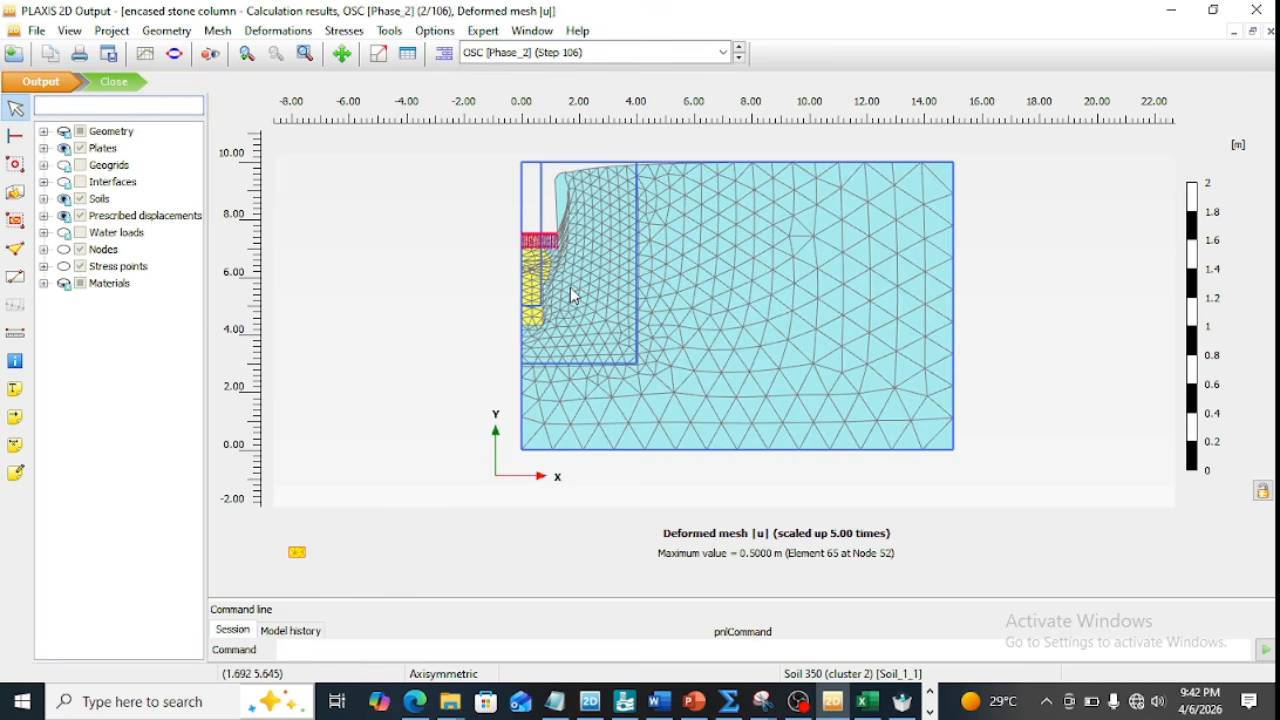
{"action": "scroll", "coordinate": [571, 290], "scroll_direction": "up", "scroll_amount": 3}
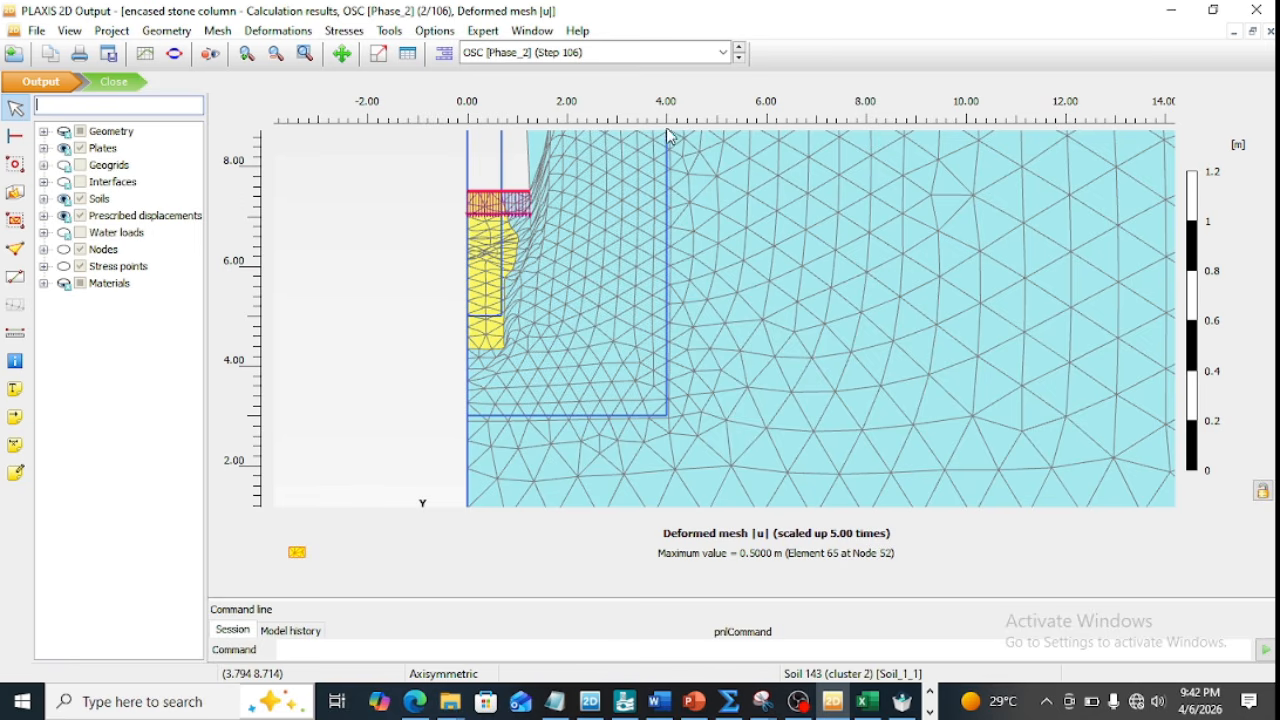
{"action": "left_click", "coordinate": [723, 52]}
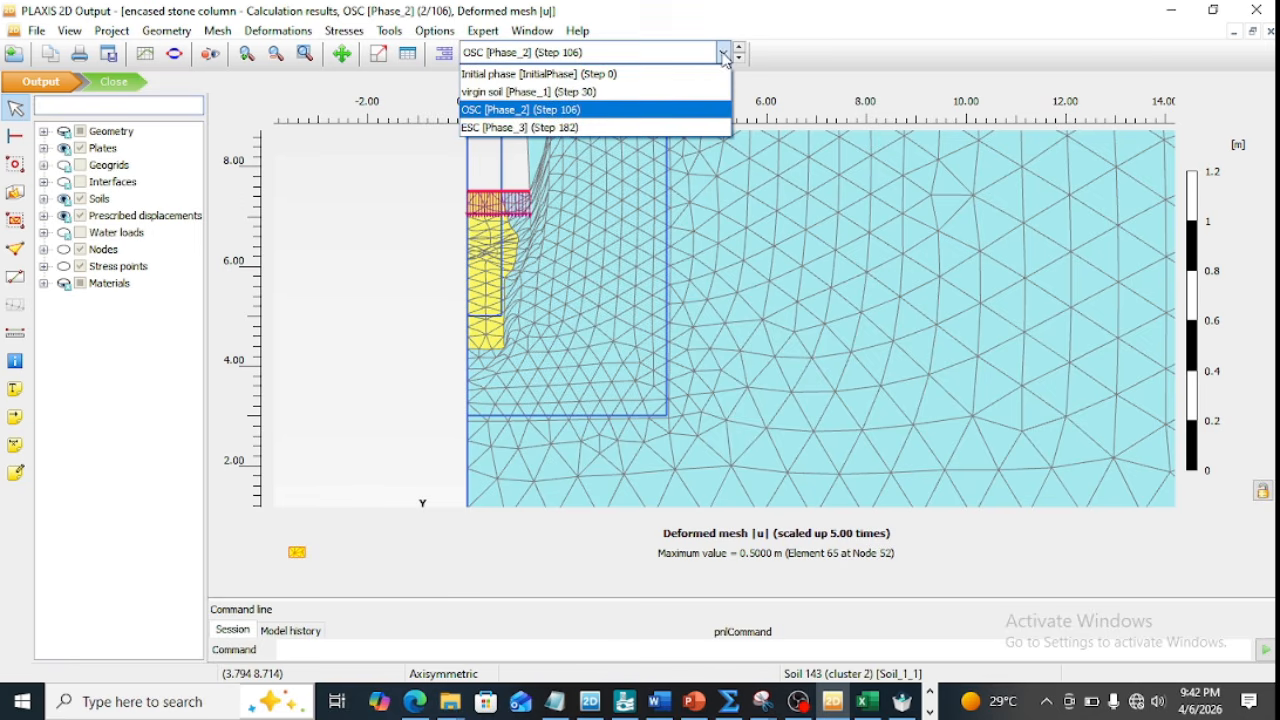
{"action": "left_click", "coordinate": [547, 128]}
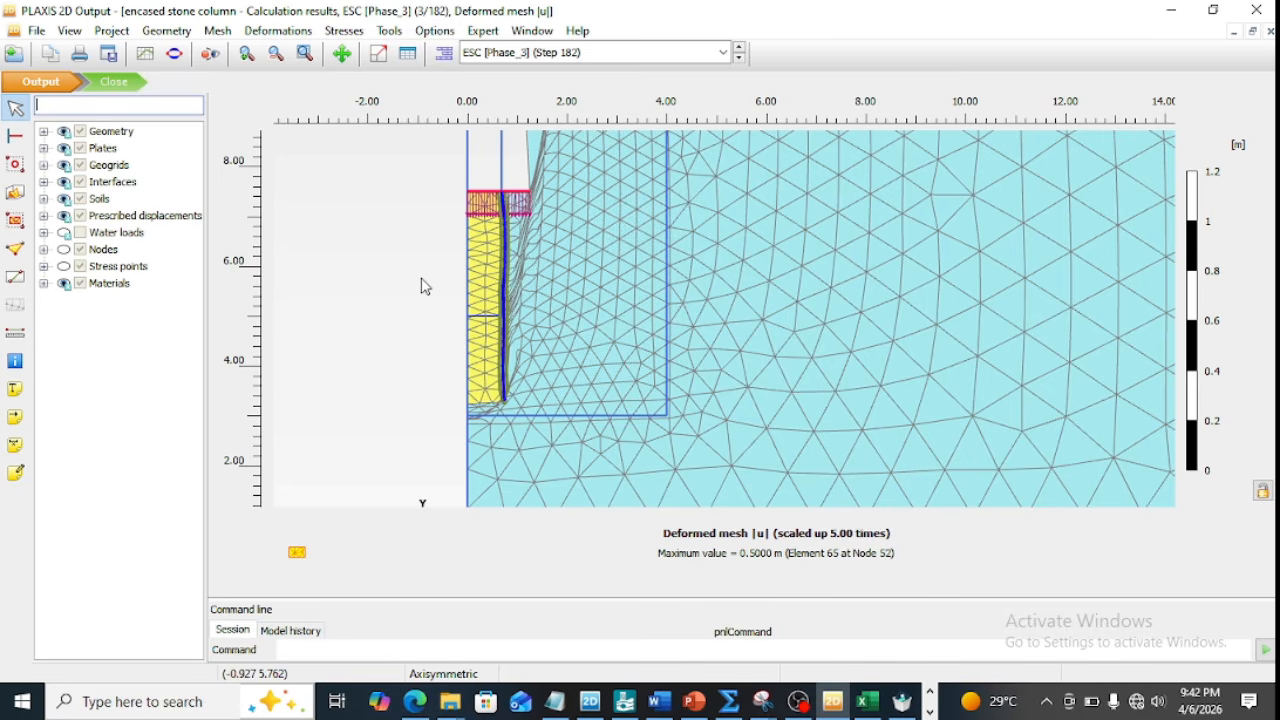
Display the plastic points of the ESC phase with failure points shown and tension cut-off points hidden.
{"action": "left_click", "coordinate": [337, 33]}
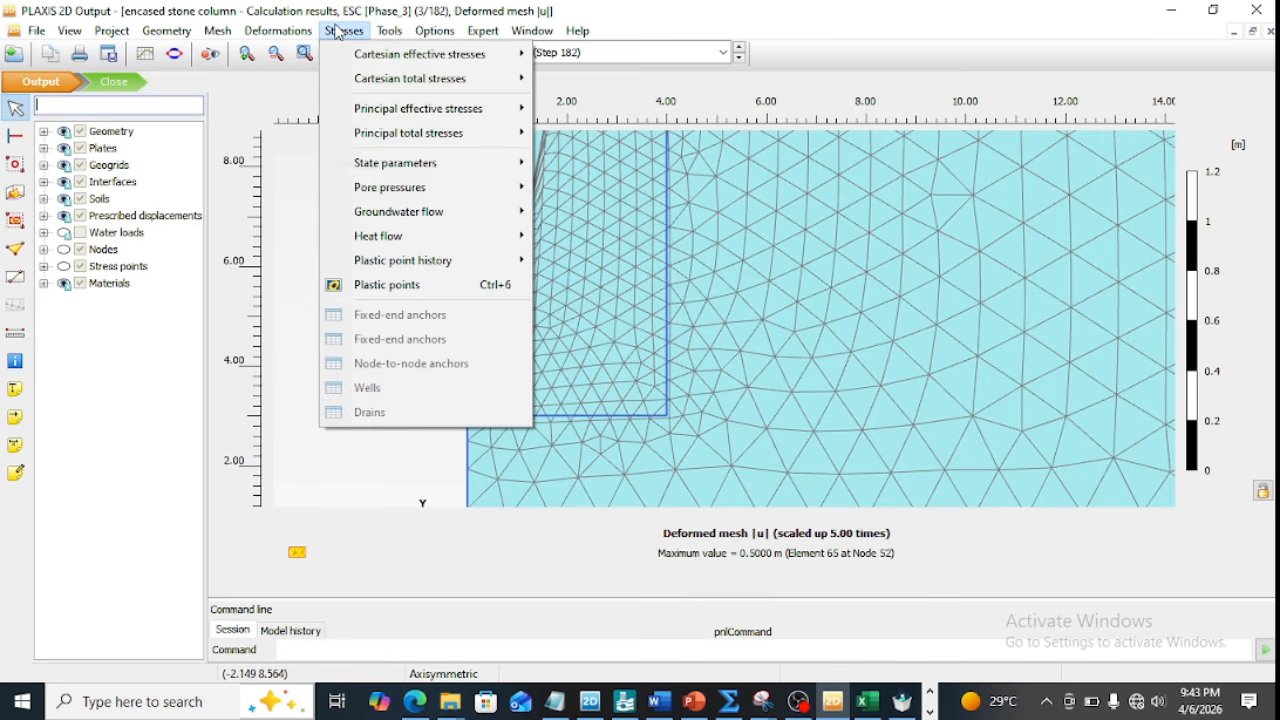
{"action": "left_click", "coordinate": [376, 288]}
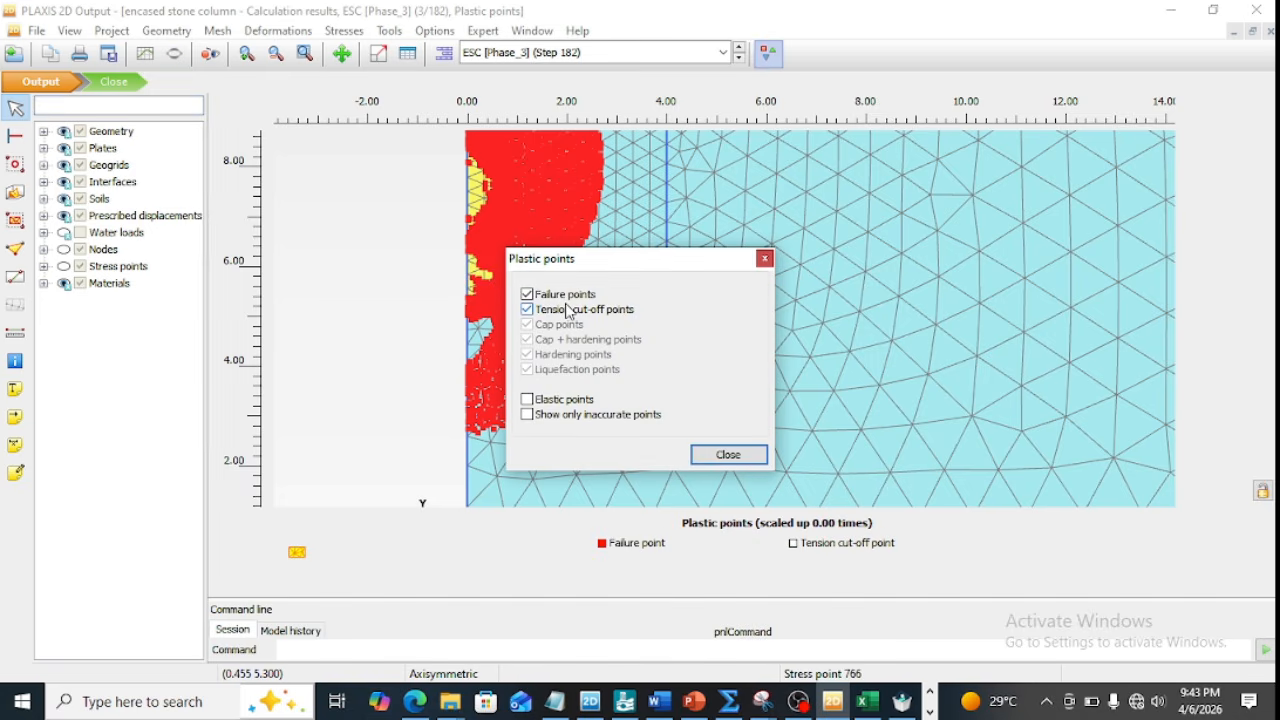
{"action": "left_click", "coordinate": [567, 296]}
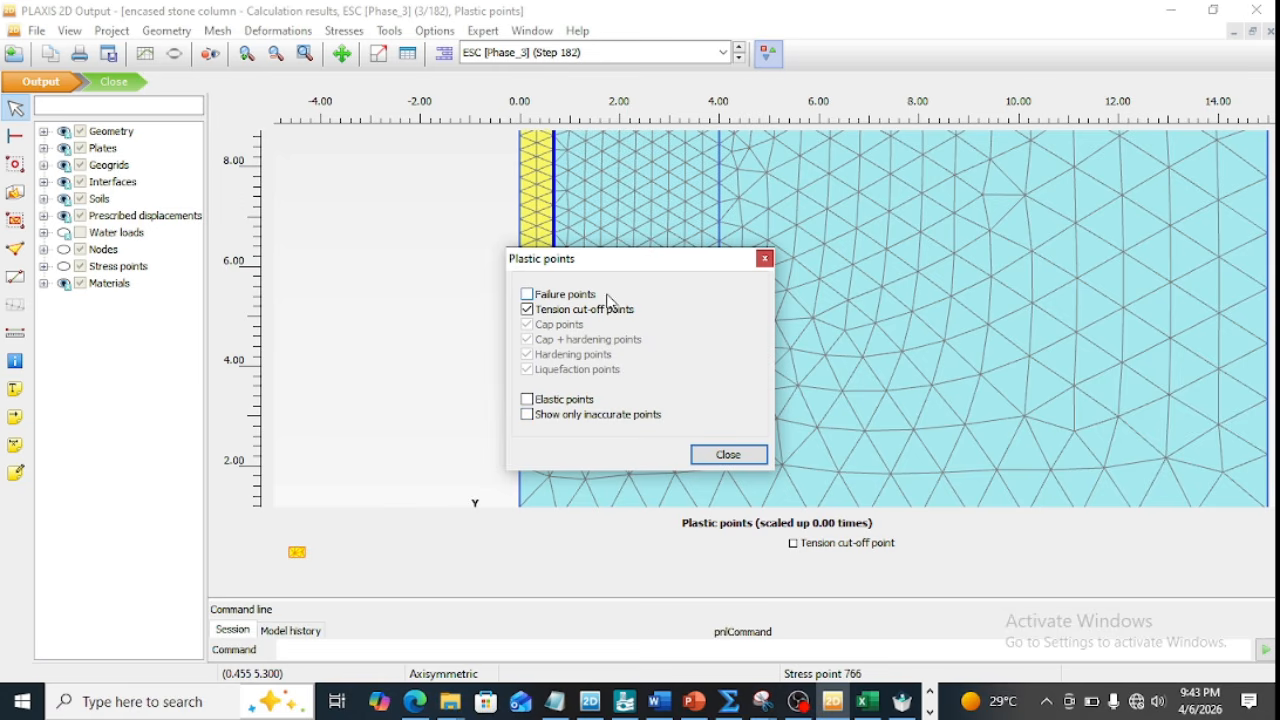
{"action": "left_click", "coordinate": [580, 294]}
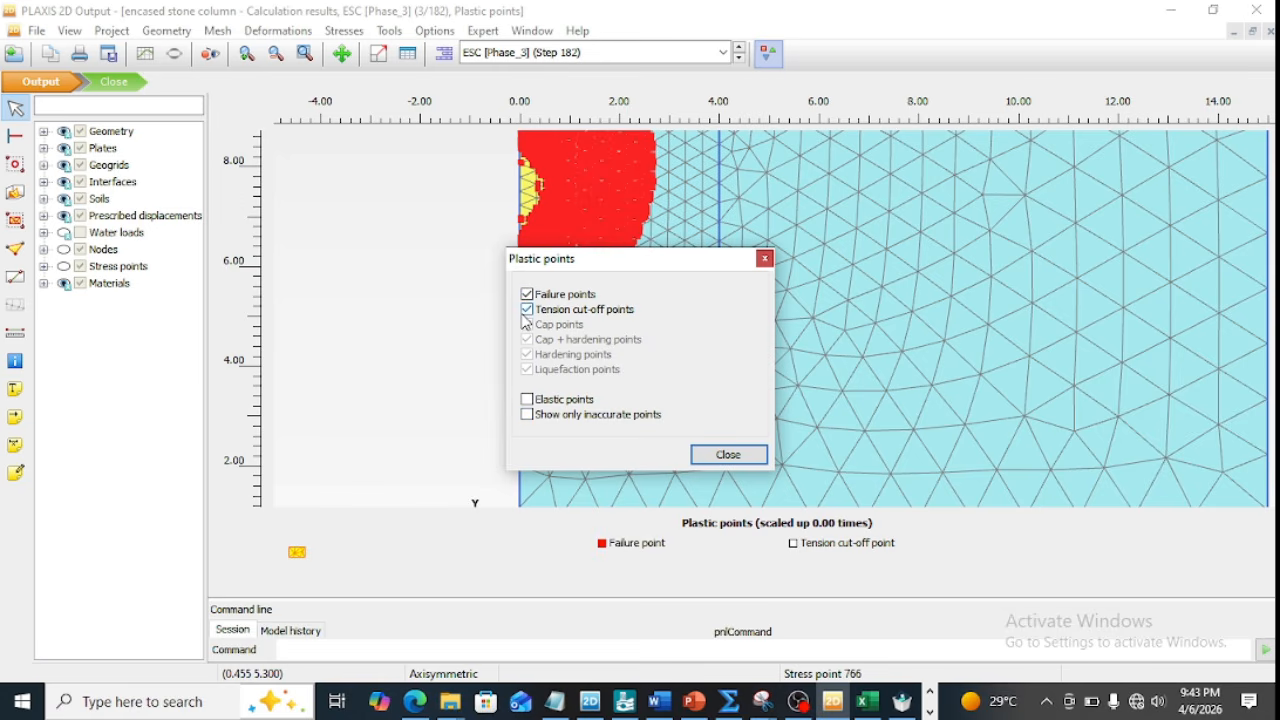
{"action": "left_click", "coordinate": [527, 310]}
{"action": "left_click", "coordinate": [728, 454]}
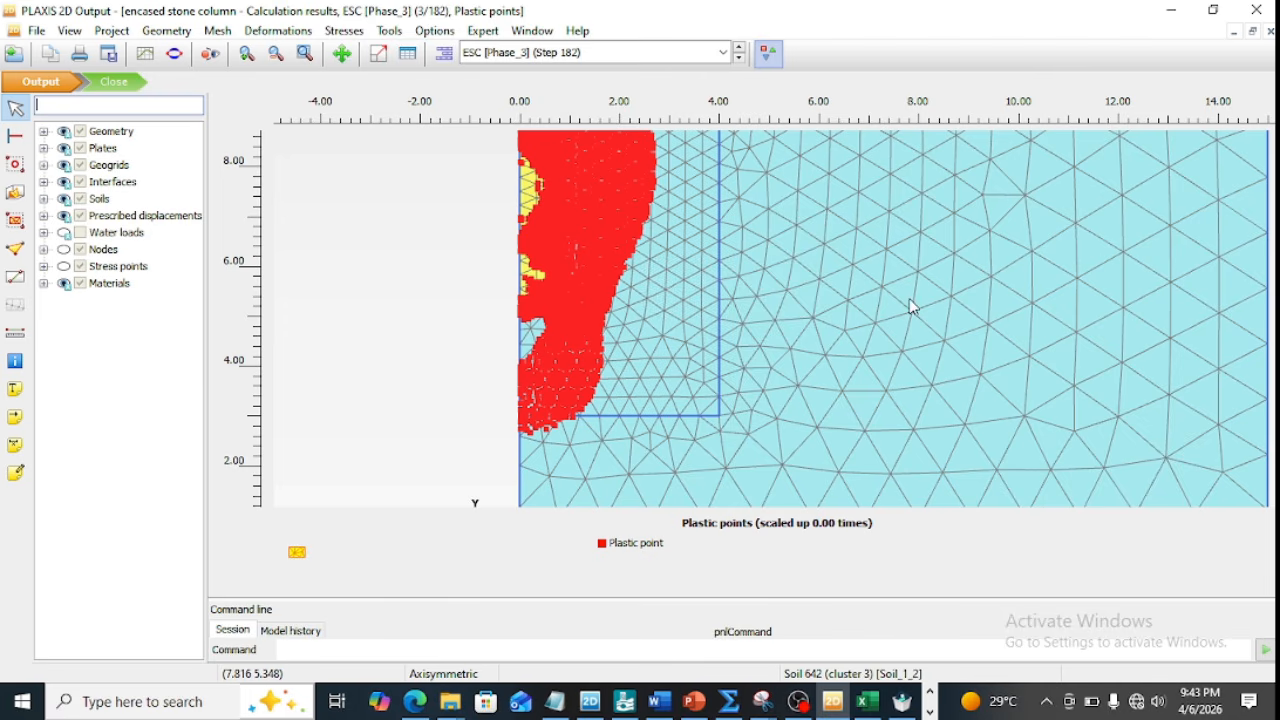
{"action": "scroll", "coordinate": [910, 307], "scroll_direction": "down", "scroll_amount": 3}
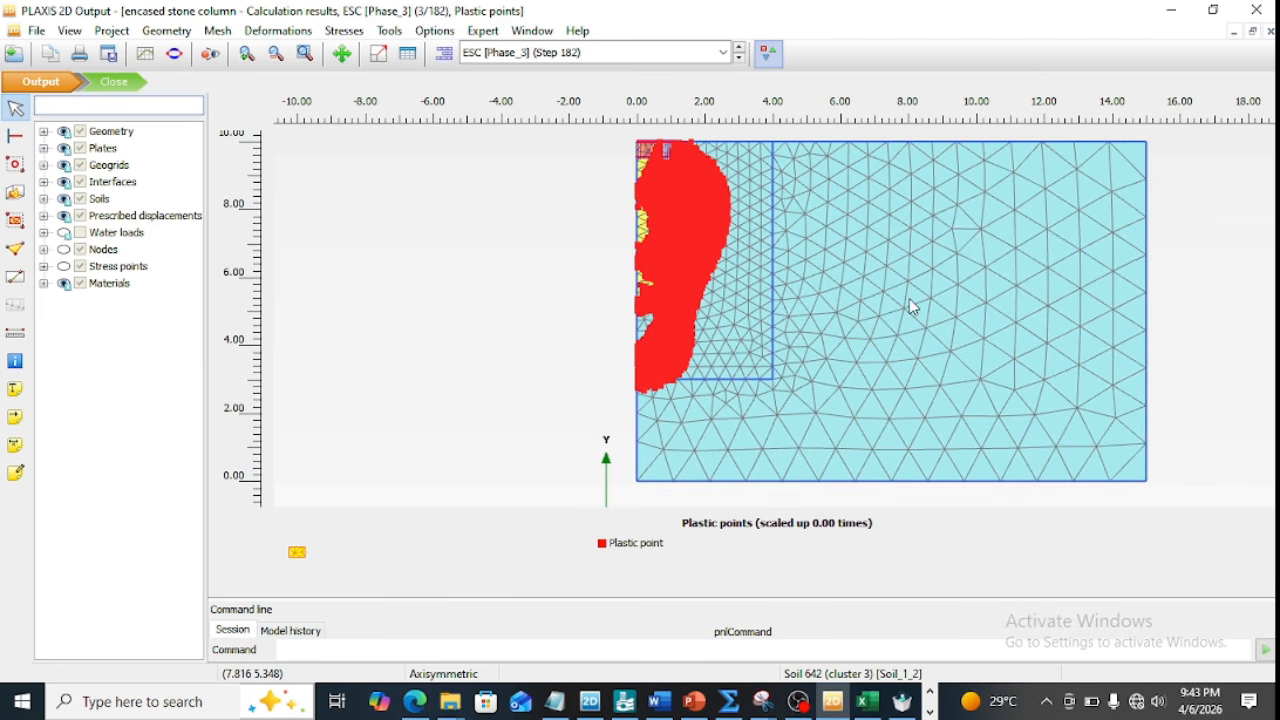